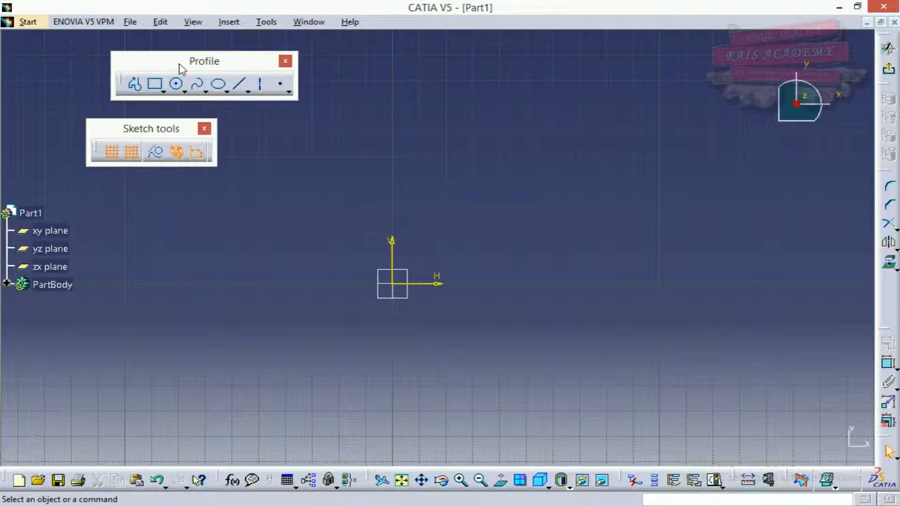
- Detach the Predefined Profile tool set and float it horizontally beside the Profile tools
{"action": "left_click", "coordinate": [164, 92]}
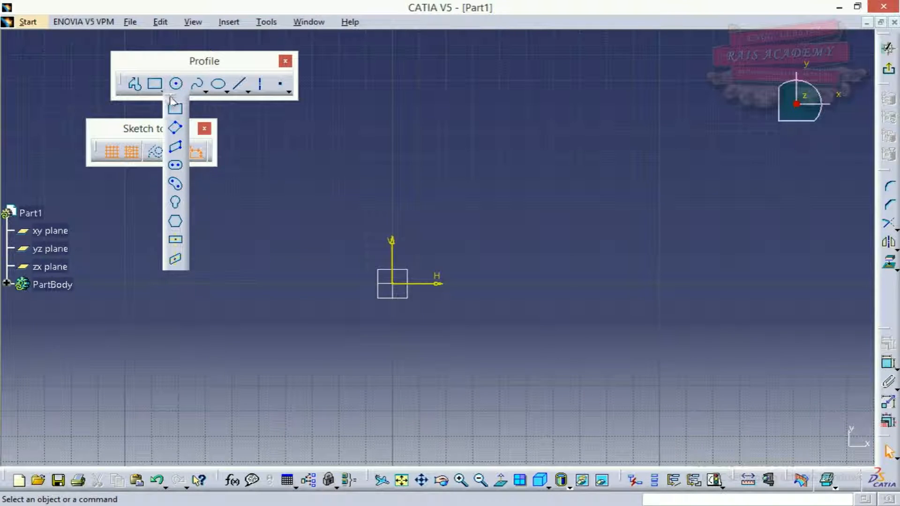
{"action": "left_click_drag", "start_coordinate": [172, 99], "coordinate": [134, 214]}
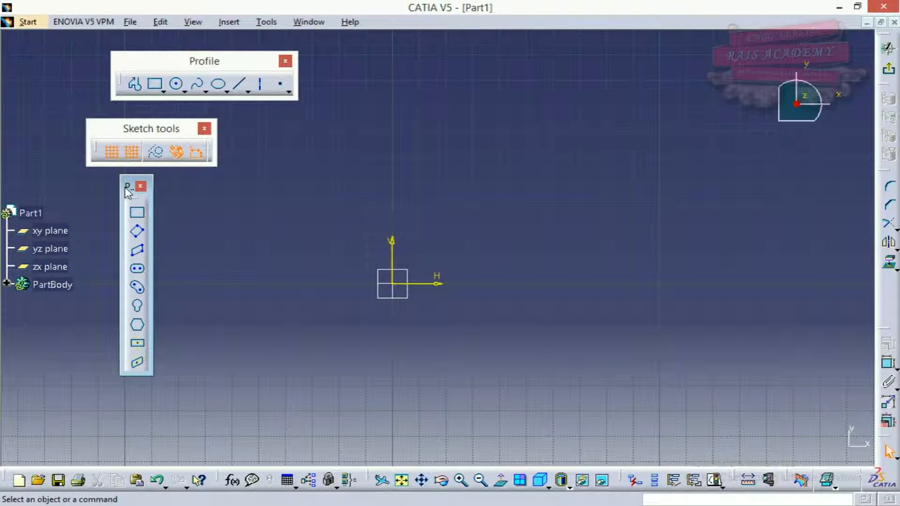
{"action": "left_click_drag", "start_coordinate": [356, 88], "coordinate": [323, 73]}
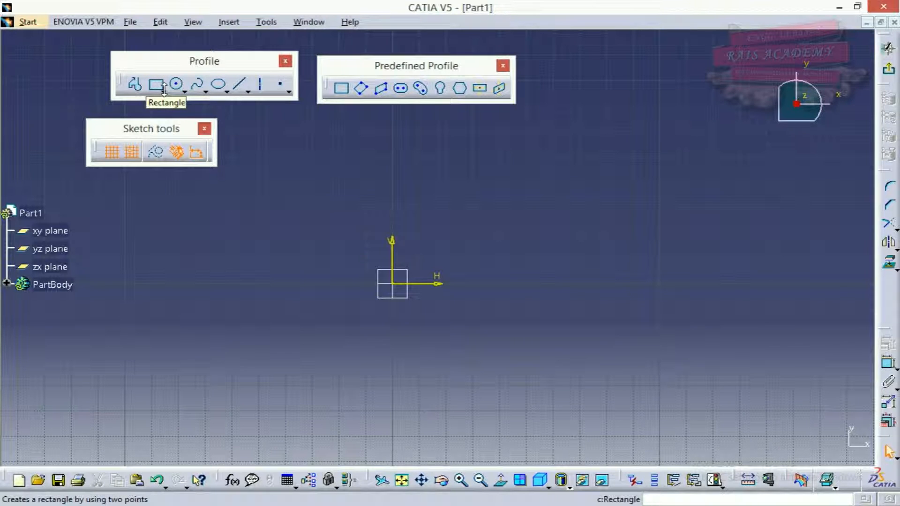
- Start a rectangle with its first corner at the sketch origin and set its width to 100 mm
{"action": "left_click", "coordinate": [342, 94]}
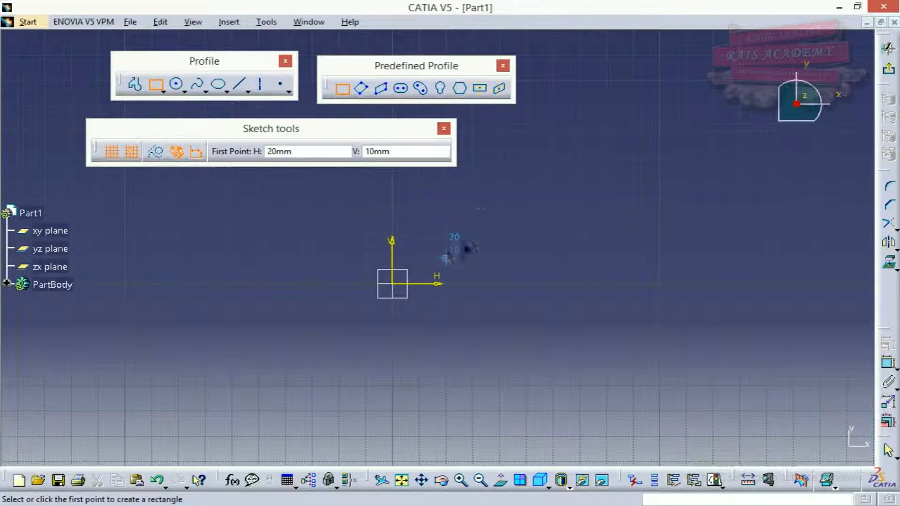
{"action": "mouse_move", "coordinate": [389, 133]}
{"action": "left_mouse_down"}
{"action": "mouse_move", "coordinate": [294, 127]}
{"action": "mouse_move", "coordinate": [303, 128]}
{"action": "left_mouse_up"}
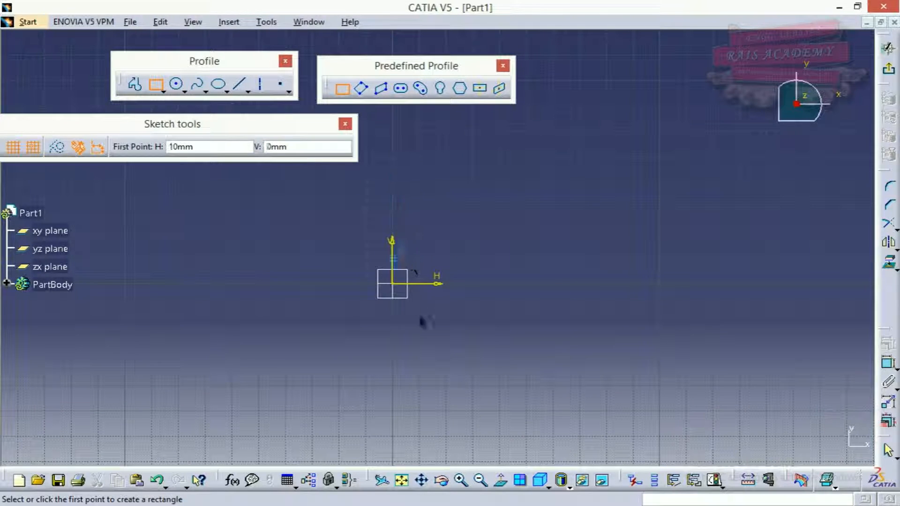
{"action": "left_click", "coordinate": [393, 284]}
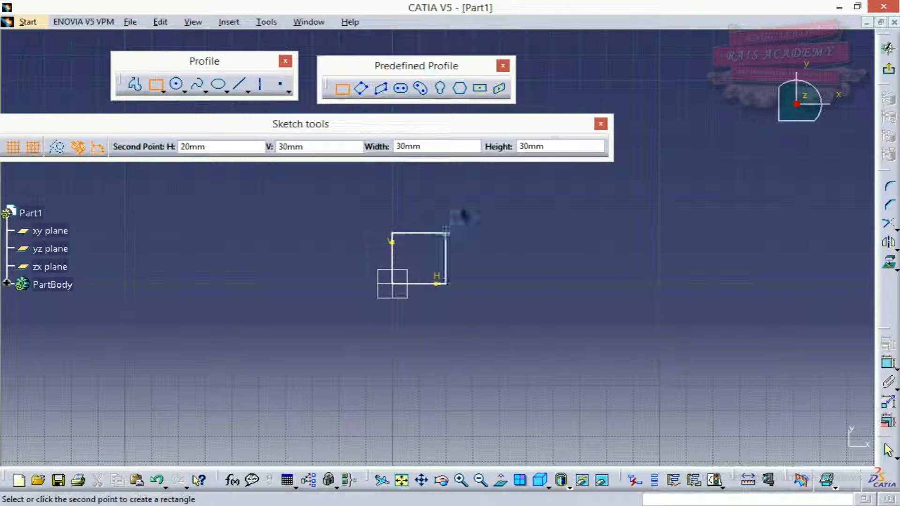
{"action": "left_click_drag", "start_coordinate": [424, 149], "coordinate": [391, 146]}
{"action": "left_click", "coordinate": [447, 149]}
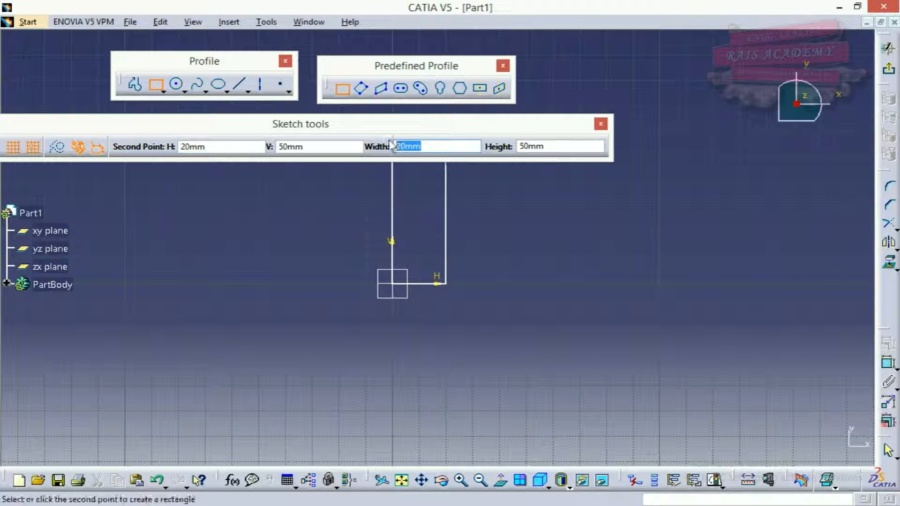
{"action": "type", "text": "100"}
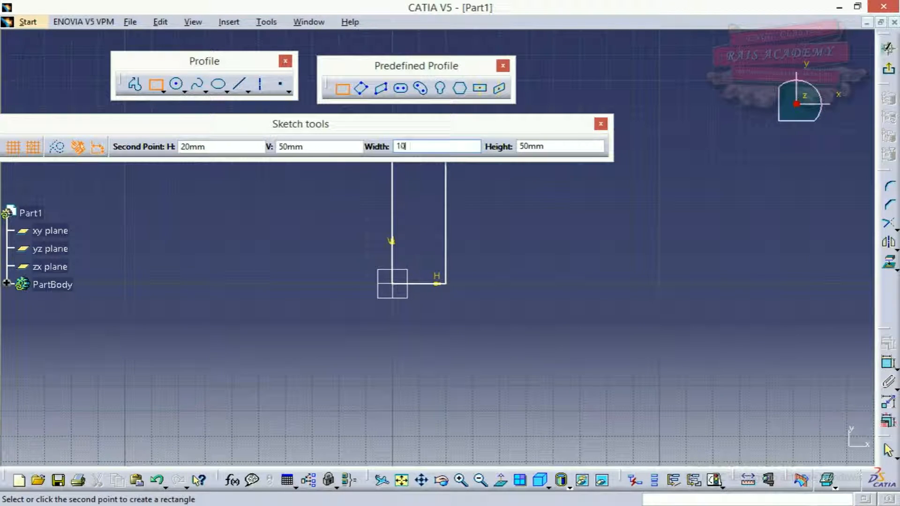
{"action": "key", "text": "Return"}
- Set the rectangle's height to 200 mm to complete it
{"action": "left_click", "coordinate": [555, 149]}
{"action": "key", "text": "BackSpace"}
{"action": "key", "text": "BackSpace"}
{"action": "key", "text": "BackSpace"}
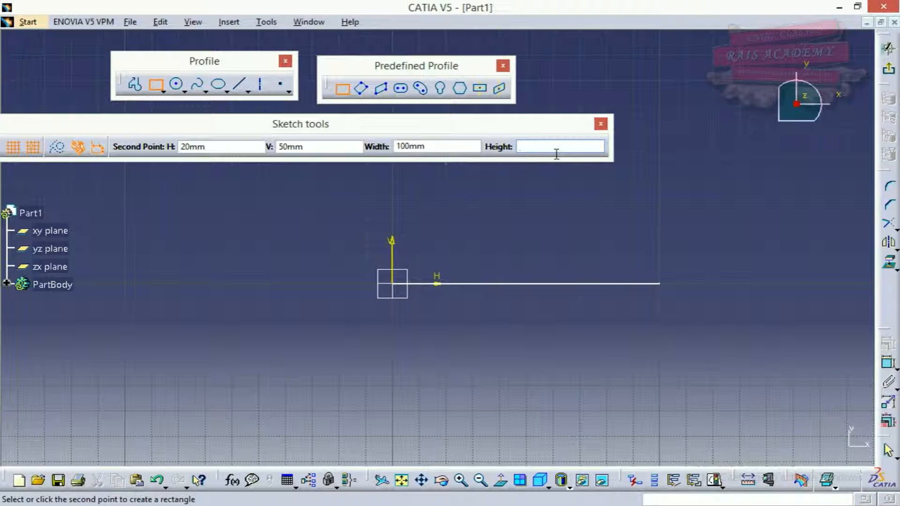
{"action": "type", "text": "200"}
{"action": "key", "text": "Return"}
{"action": "mouse_move", "coordinate": [553, 150]}
{"action": "middle_mouse_down"}
{"action": "mouse_move", "coordinate": [490, 275]}
{"action": "mouse_move", "coordinate": [502, 283]}
{"action": "mouse_move", "coordinate": [487, 371]}
{"action": "middle_mouse_up"}
{"action": "middle_click_drag", "start_coordinate": [577, 241], "coordinate": [525, 275]}
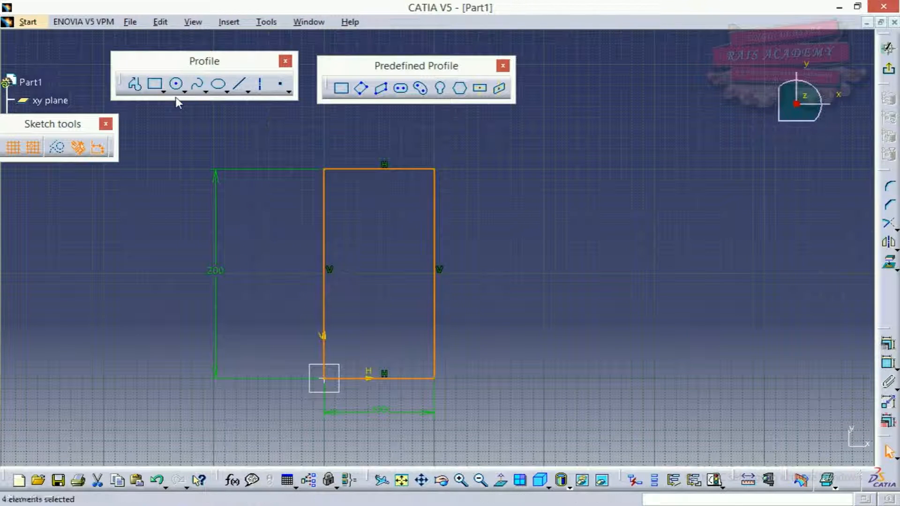
- Examine the rectangle's edges, horizontal and vertical constraints, and height dimension
{"action": "left_click", "coordinate": [381, 265]}
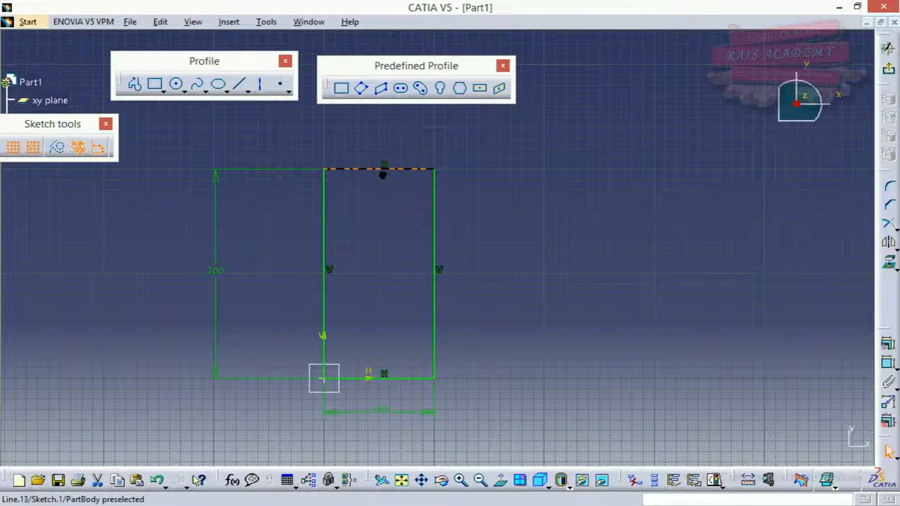
{"action": "left_click", "coordinate": [325, 169]}
{"action": "left_click", "coordinate": [366, 234]}
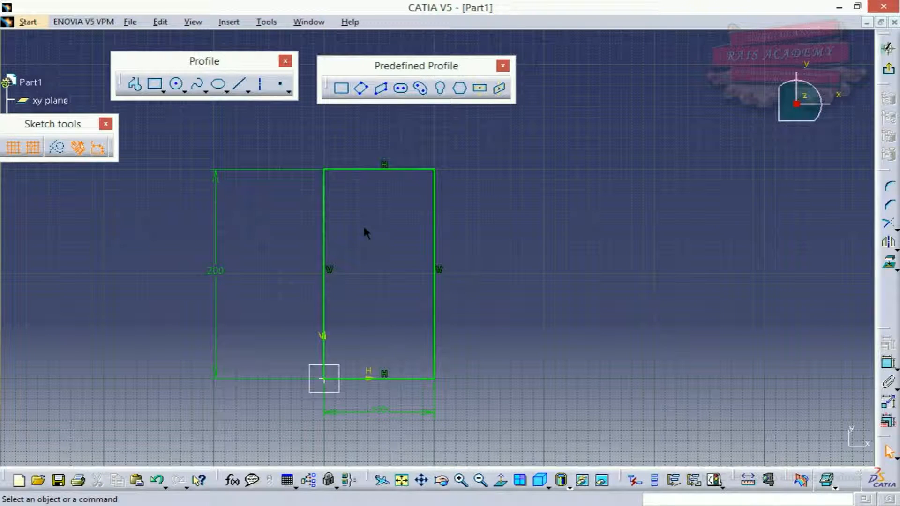
{"action": "left_click", "coordinate": [216, 274]}
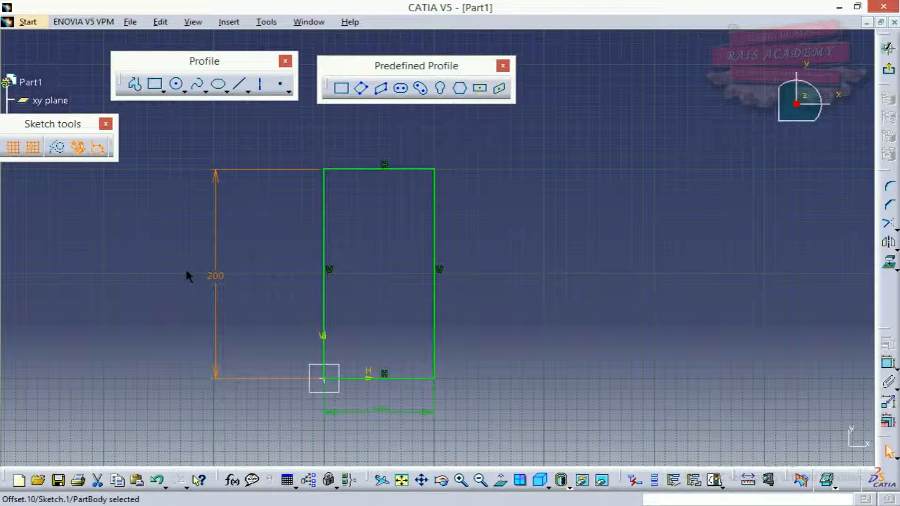
{"action": "left_click", "coordinate": [329, 221]}
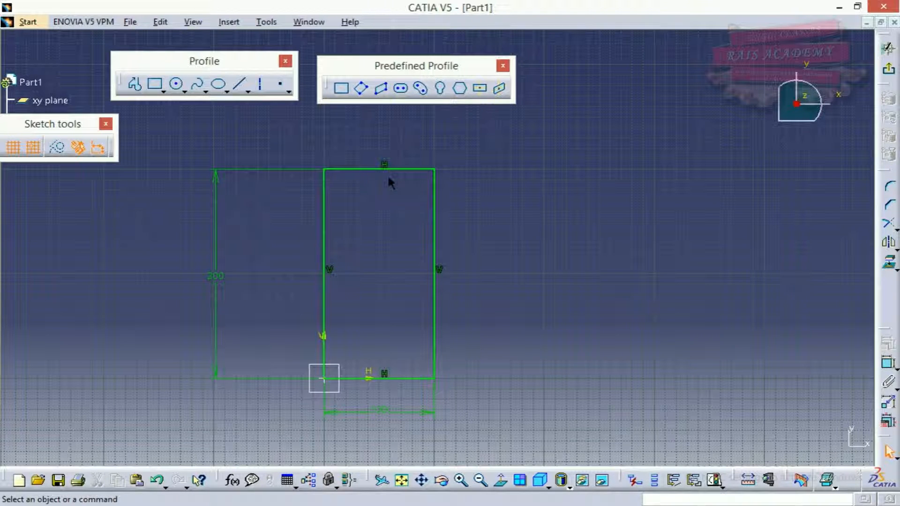
{"action": "left_click", "coordinate": [436, 197]}
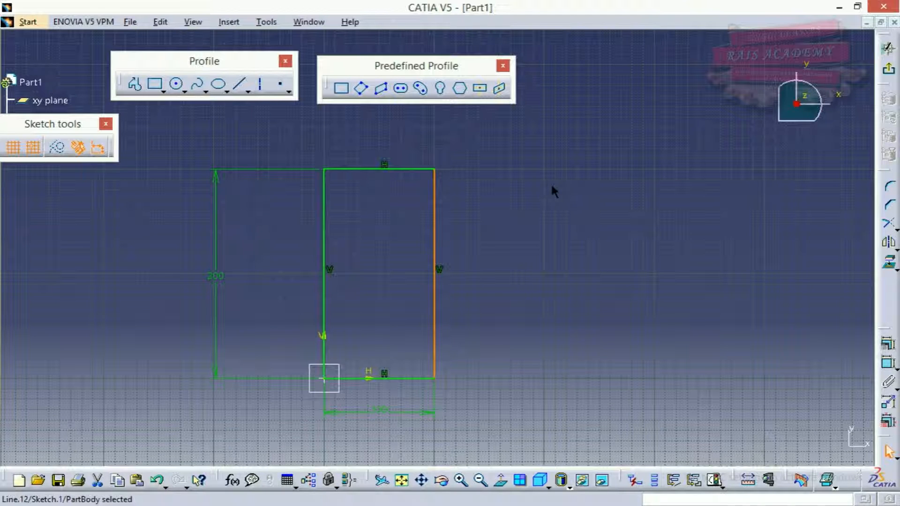
{"action": "left_click", "coordinate": [463, 181]}
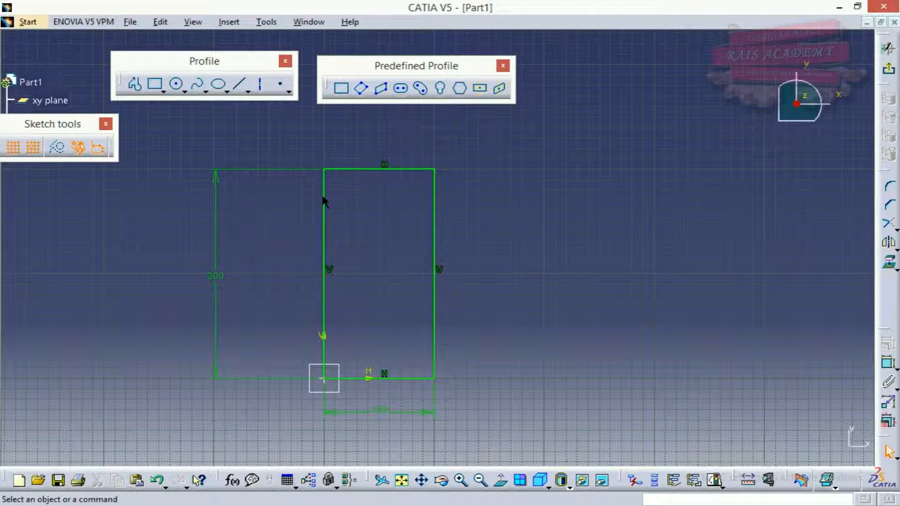
- Delete the whole rectangle together with its dimensions and constraints
{"action": "mouse_move", "coordinate": [188, 135]}
{"action": "left_mouse_down"}
{"action": "mouse_move", "coordinate": [201, 160]}
{"action": "mouse_move", "coordinate": [610, 373]}
{"action": "mouse_move", "coordinate": [661, 469]}
{"action": "mouse_move", "coordinate": [677, 443]}
{"action": "left_mouse_up"}
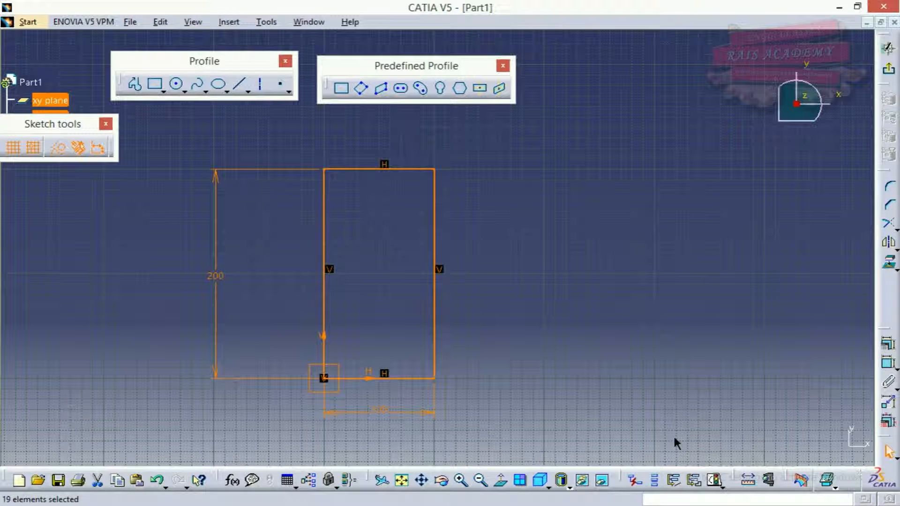
{"action": "key", "text": "Delete"}
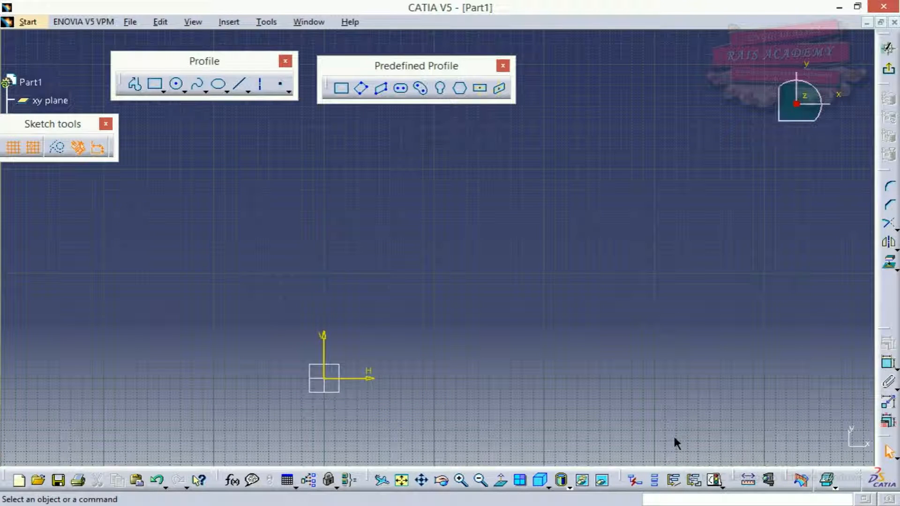
- Start an oriented rectangle at the sketch origin with a first side 100 mm wide at a 45° angle
{"action": "left_click", "coordinate": [363, 88]}
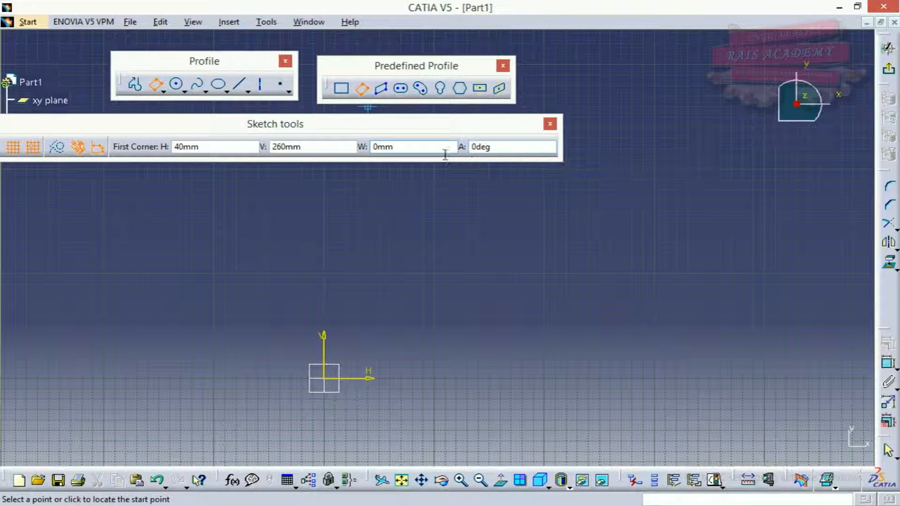
{"action": "double_click", "coordinate": [373, 147]}
{"action": "type", "text": "100"}
{"action": "left_click_drag", "start_coordinate": [517, 152], "coordinate": [466, 134]}
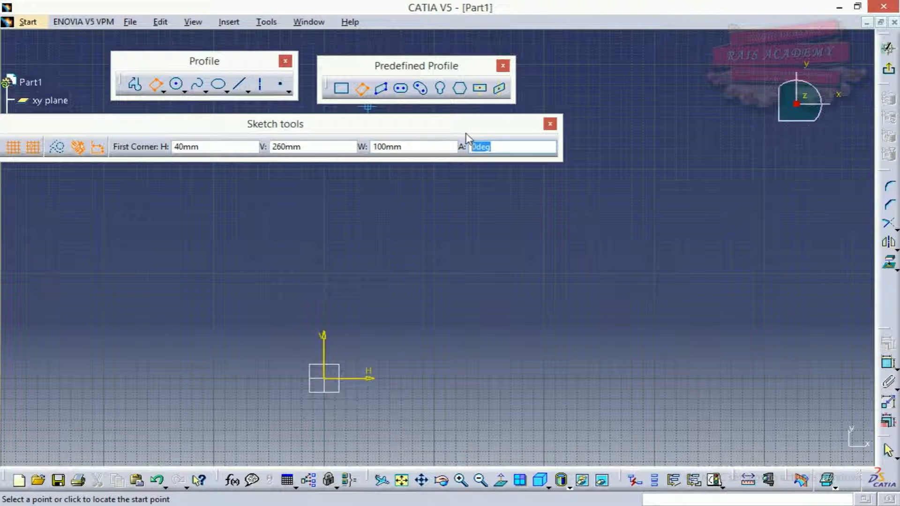
{"action": "type", "text": "45"}
{"action": "left_click", "coordinate": [399, 149]}
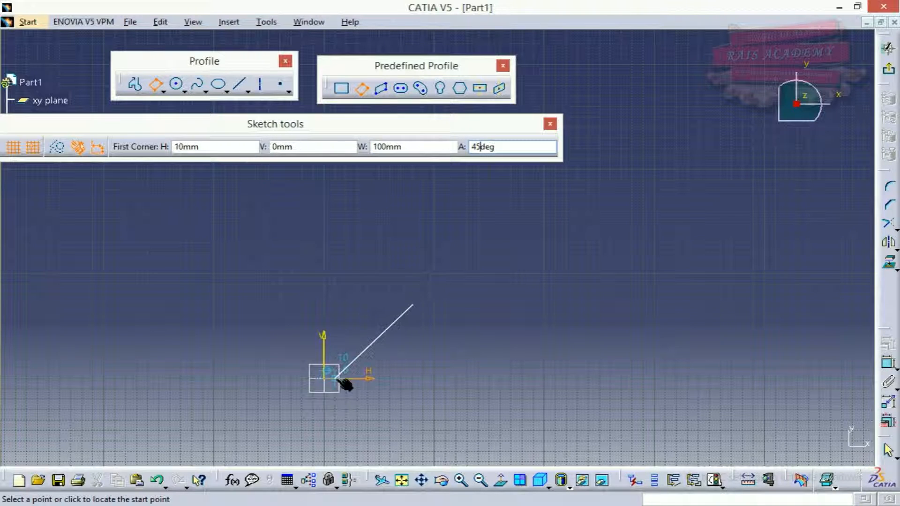
{"action": "left_click", "coordinate": [327, 378]}
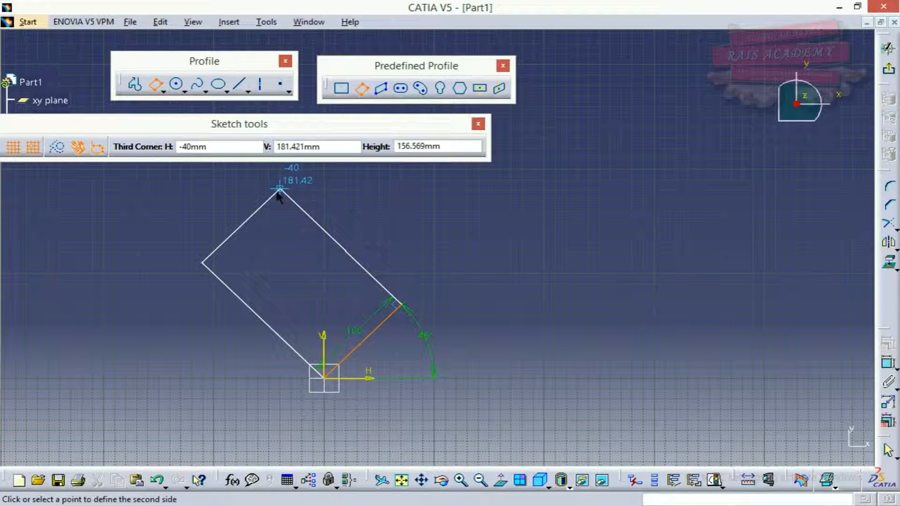
- Complete the oriented rectangle with a height of 200 mm
{"action": "left_click", "coordinate": [394, 149]}
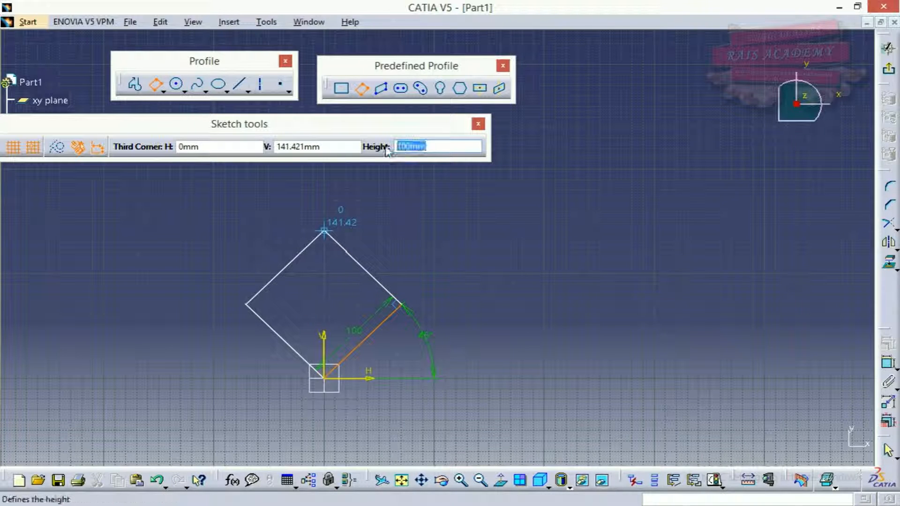
{"action": "type", "text": "200"}
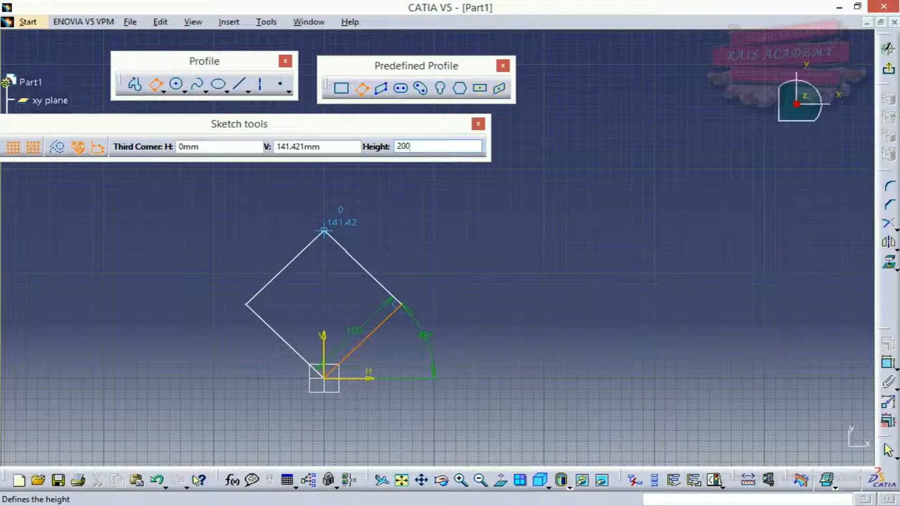
{"action": "key", "text": "Return"}
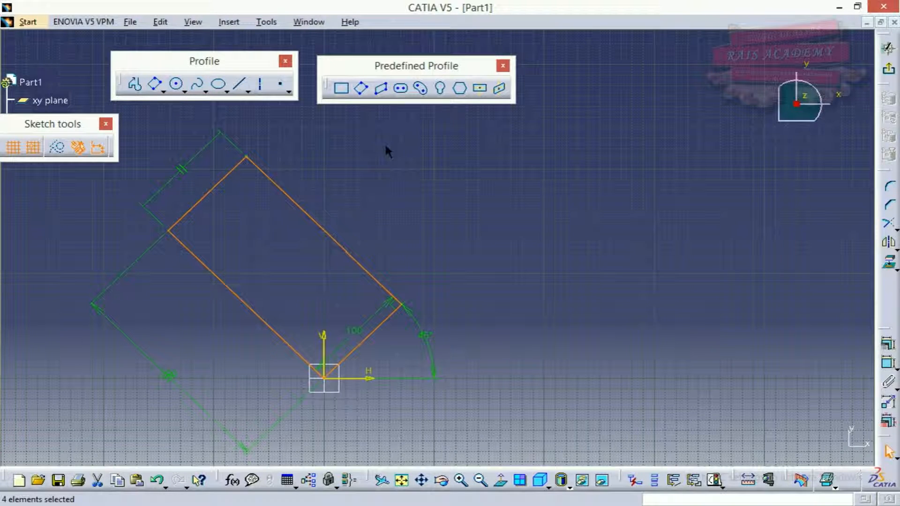
{"action": "middle_click_drag", "start_coordinate": [515, 177], "coordinate": [604, 122]}
{"action": "middle_click_drag", "start_coordinate": [505, 153], "coordinate": [455, 170]}
{"action": "left_click", "coordinate": [456, 169]}
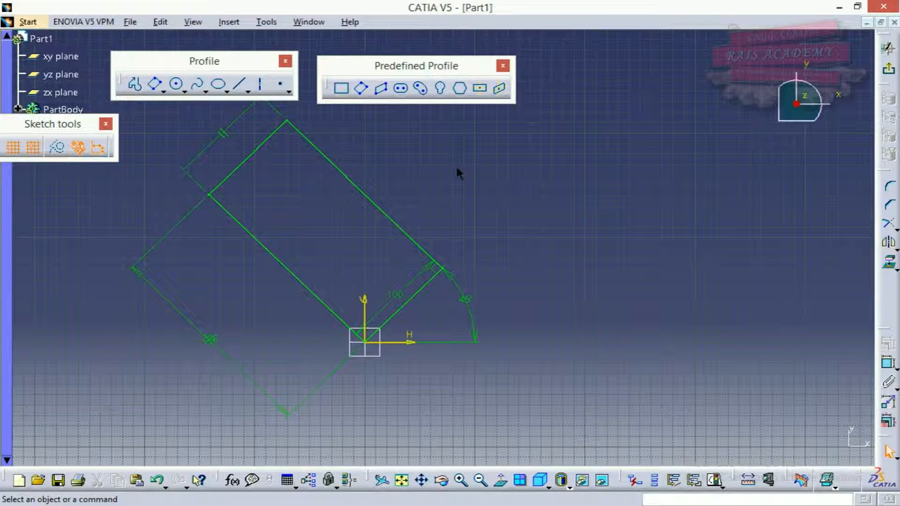
- Delete the oriented rectangle together with its dimensions and constraints
{"action": "left_click", "coordinate": [350, 175]}
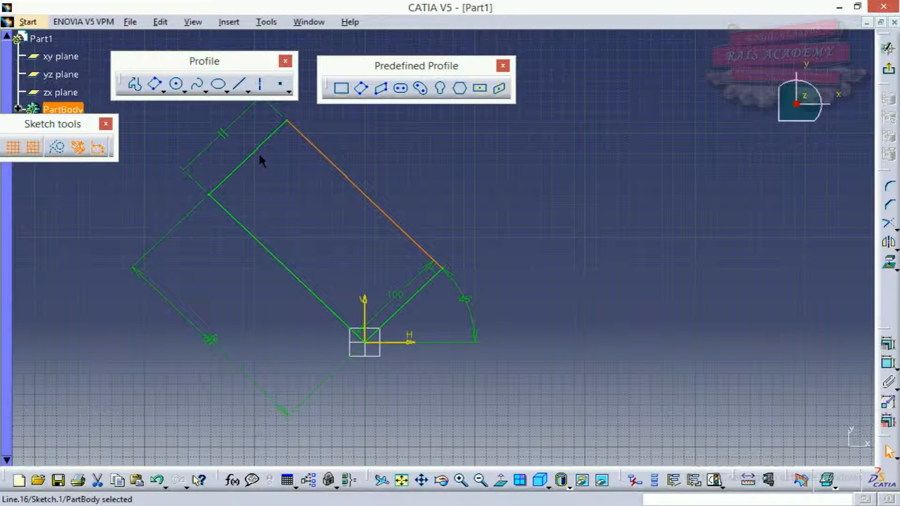
{"action": "left_click", "coordinate": [333, 164]}
{"action": "mouse_move", "coordinate": [556, 303]}
{"action": "middle_mouse_down"}
{"action": "mouse_move", "coordinate": [582, 393]}
{"action": "mouse_move", "coordinate": [568, 411]}
{"action": "middle_mouse_up"}
{"action": "mouse_move", "coordinate": [585, 394]}
{"action": "left_mouse_down"}
{"action": "mouse_move", "coordinate": [177, 181]}
{"action": "mouse_move", "coordinate": [180, 132]}
{"action": "left_mouse_up"}
{"action": "key", "text": "Delete"}
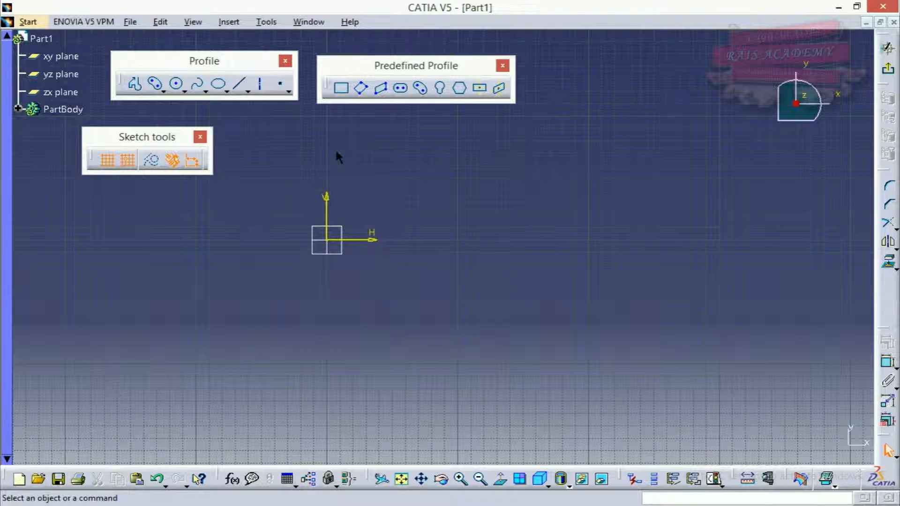
- Start a parallelogram at the sketch origin with a first side 25 mm wide at a 45° angle
{"action": "left_click", "coordinate": [387, 93]}
{"action": "left_click", "coordinate": [617, 163]}
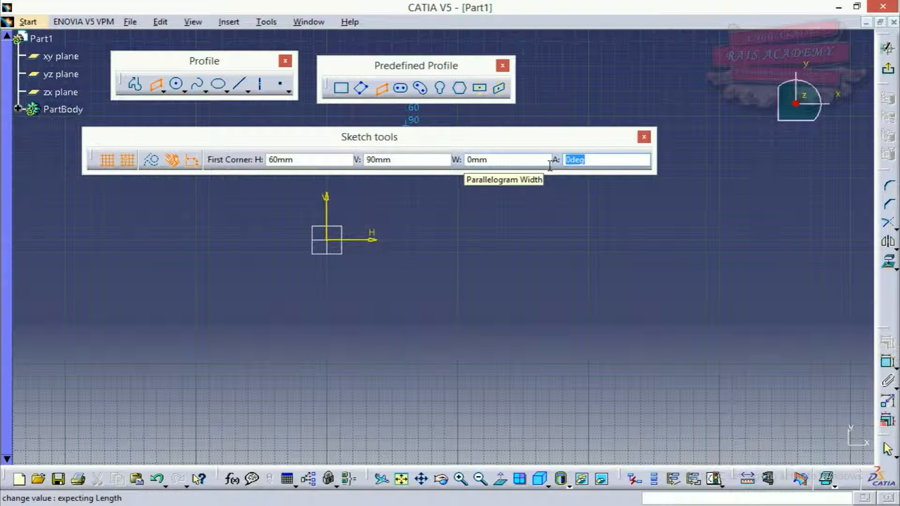
{"action": "type", "text": "45"}
{"action": "key", "text": "Return"}
{"action": "left_click_drag", "start_coordinate": [490, 160], "coordinate": [461, 158]}
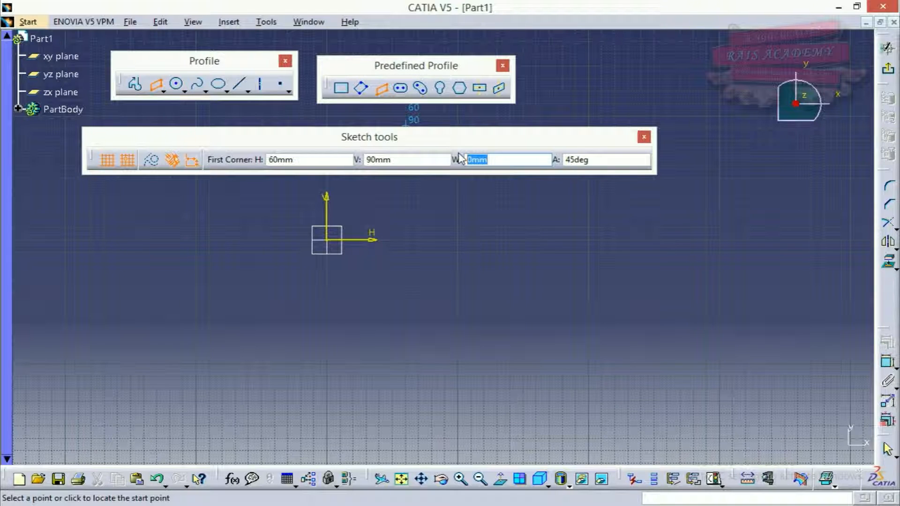
{"action": "type", "text": "25"}
{"action": "left_click", "coordinate": [331, 242]}
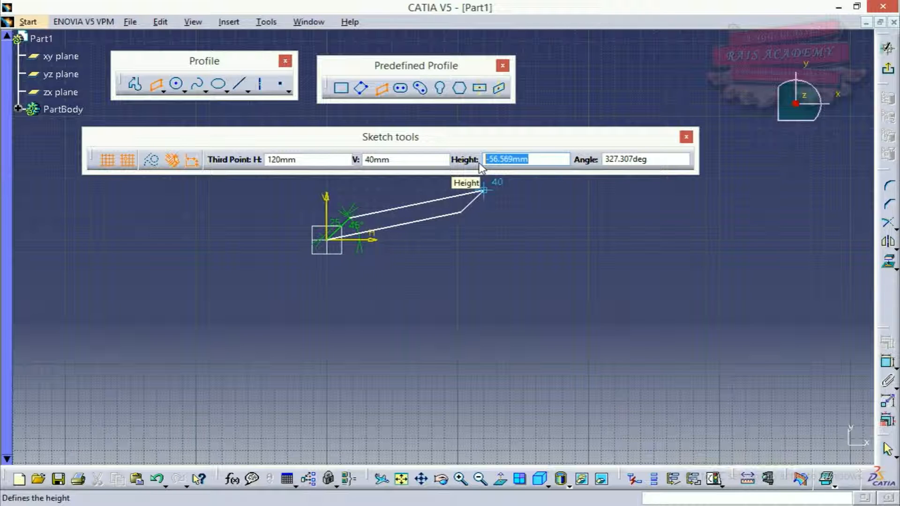
- Complete the parallelogram with a height of 40 mm and an inner angle of 45°
{"action": "type", "text": "40mm"}
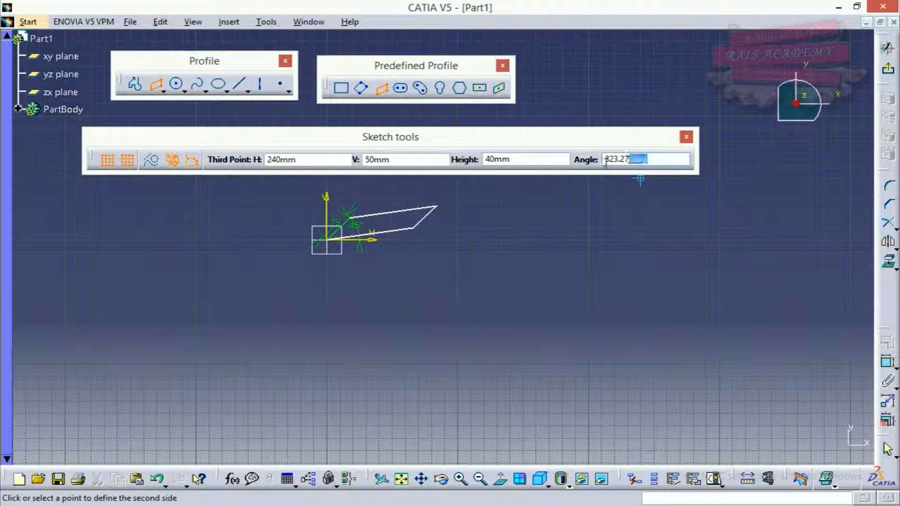
{"action": "type", "text": "45"}
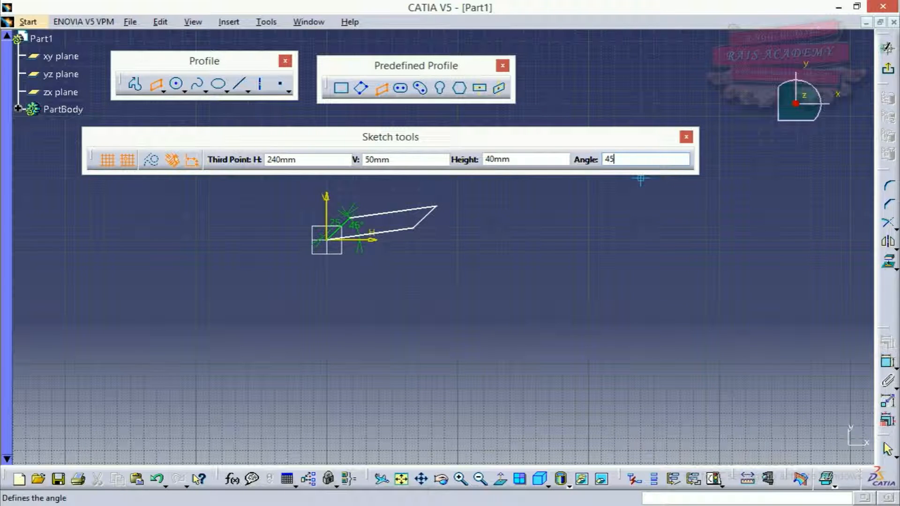
{"action": "key", "text": "Return"}
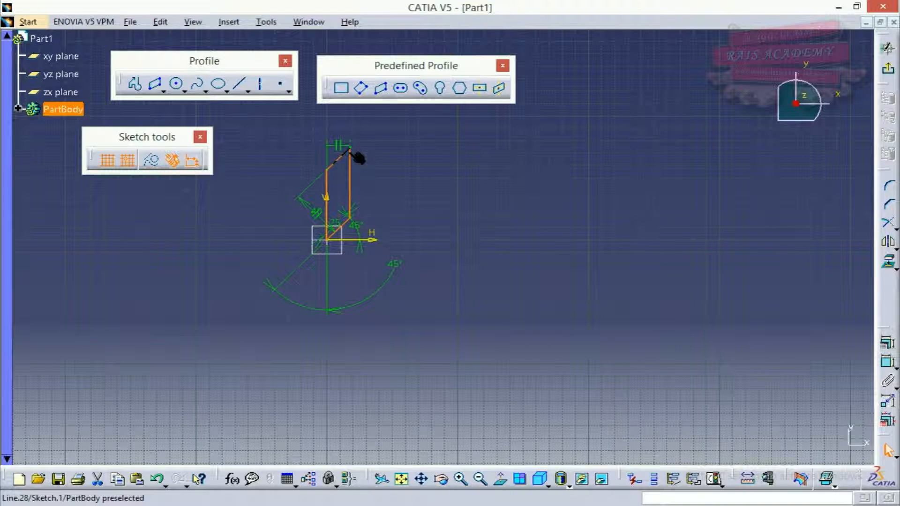
{"action": "left_click", "coordinate": [321, 212]}
{"action": "double_click", "coordinate": [319, 214]}
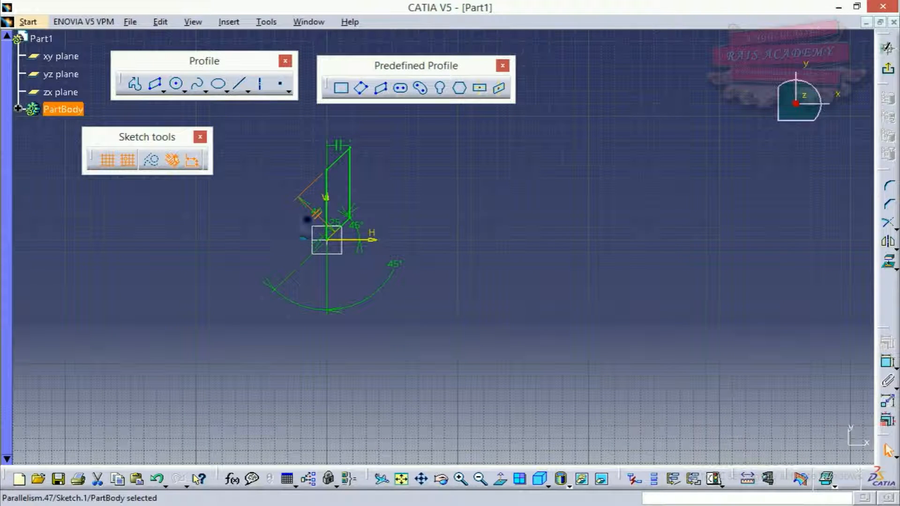
- Inspect the supporting elements of the parallelogram's parallelism constraint and the definition of its first side's length dimension
{"action": "double_click", "coordinate": [320, 215]}
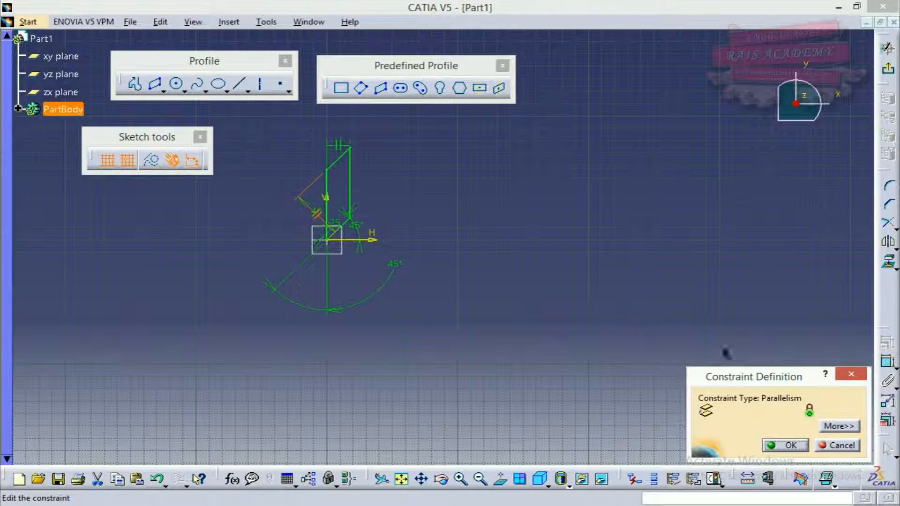
{"action": "left_click", "coordinate": [831, 445]}
{"action": "middle_click_drag", "start_coordinate": [324, 217], "coordinate": [329, 106]}
{"action": "mouse_move", "coordinate": [301, 181]}
{"action": "middle_mouse_down"}
{"action": "mouse_move", "coordinate": [521, 219]}
{"action": "mouse_move", "coordinate": [491, 221]}
{"action": "mouse_move", "coordinate": [496, 173]}
{"action": "mouse_move", "coordinate": [485, 117]}
{"action": "mouse_move", "coordinate": [472, 241]}
{"action": "middle_mouse_up"}
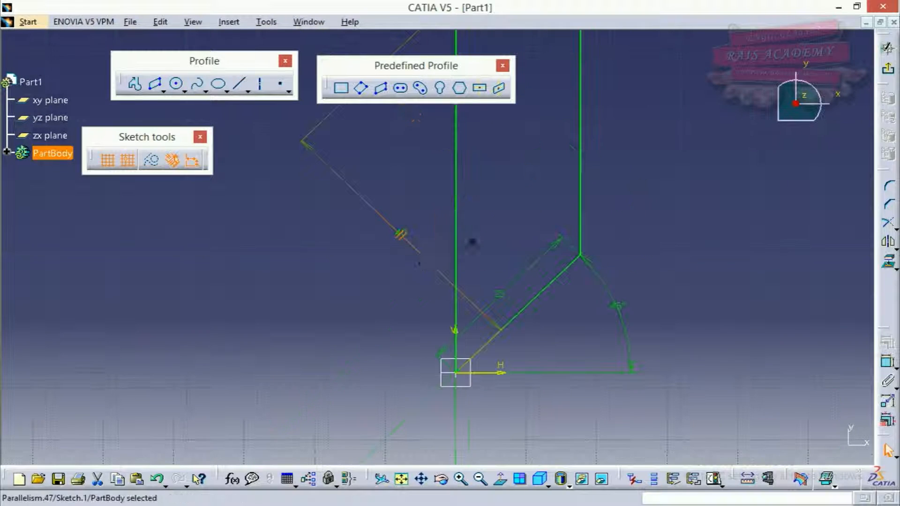
{"action": "left_click", "coordinate": [402, 235]}
{"action": "double_click", "coordinate": [403, 236]}
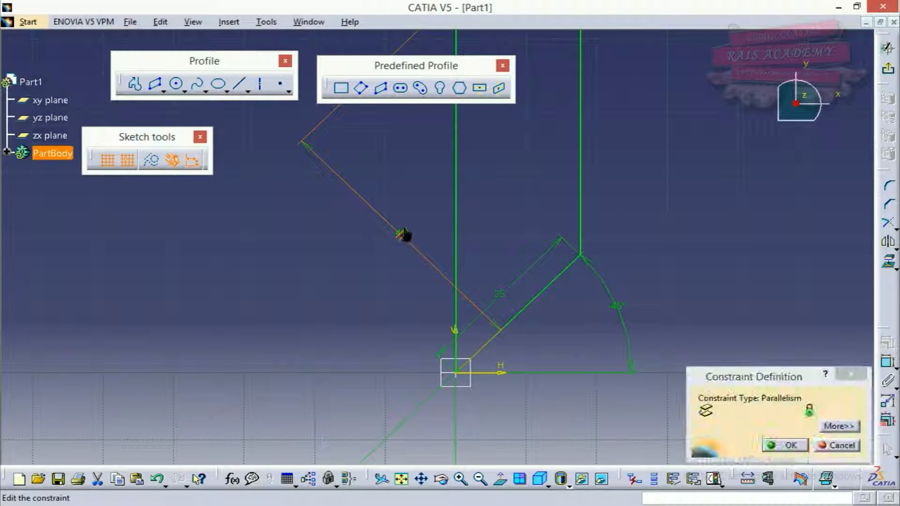
{"action": "left_click", "coordinate": [839, 426]}
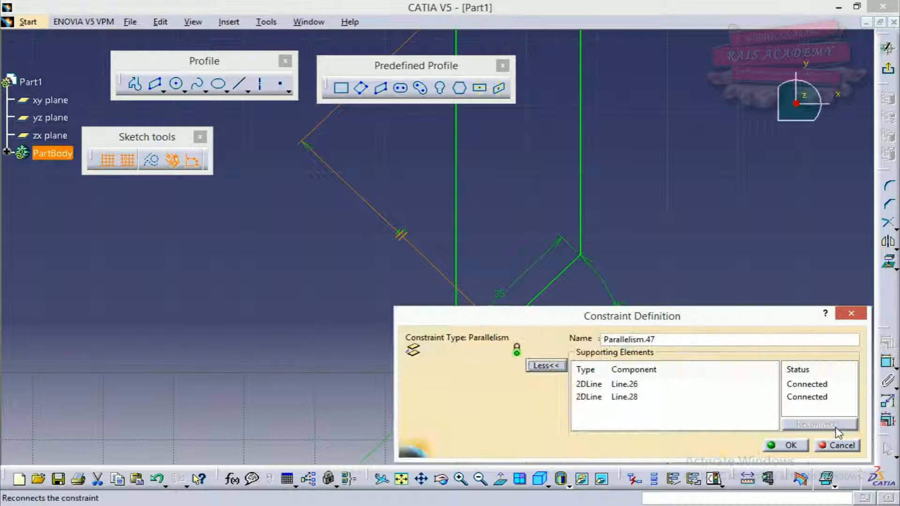
{"action": "left_click", "coordinate": [837, 445]}
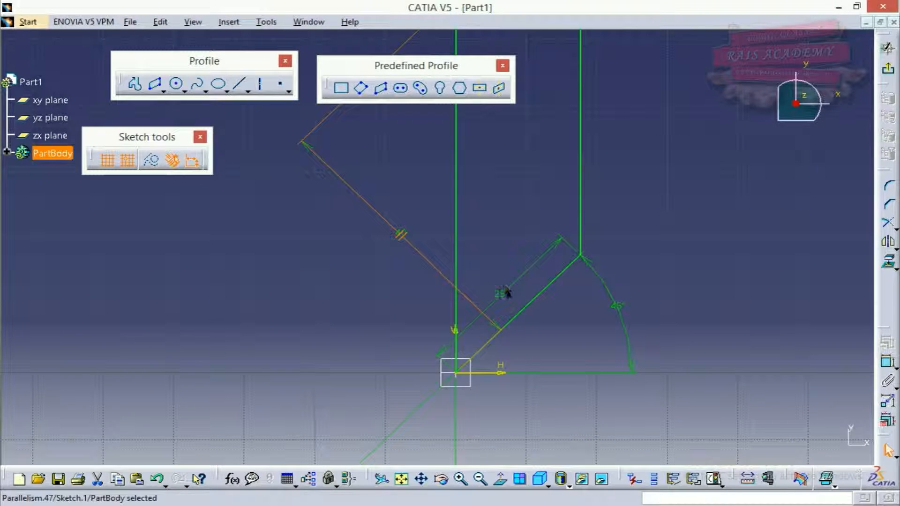
{"action": "double_click", "coordinate": [505, 299]}
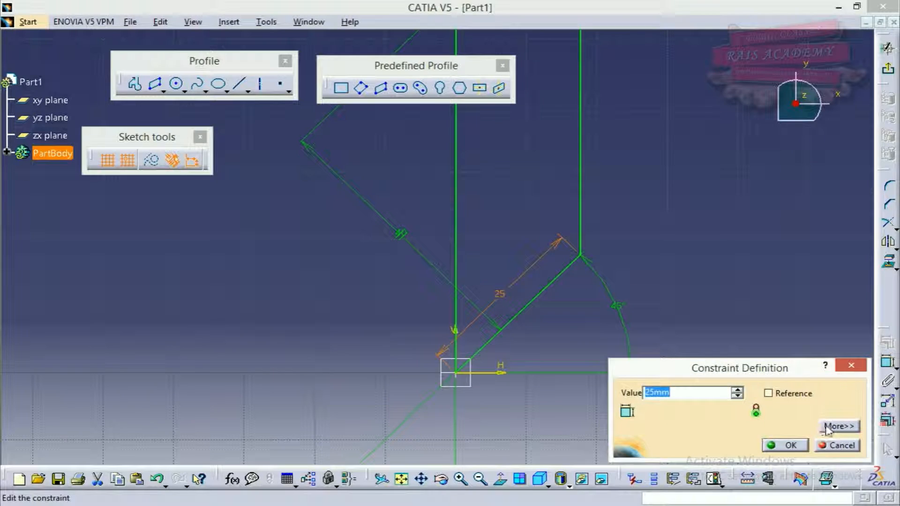
{"action": "left_click", "coordinate": [838, 444]}
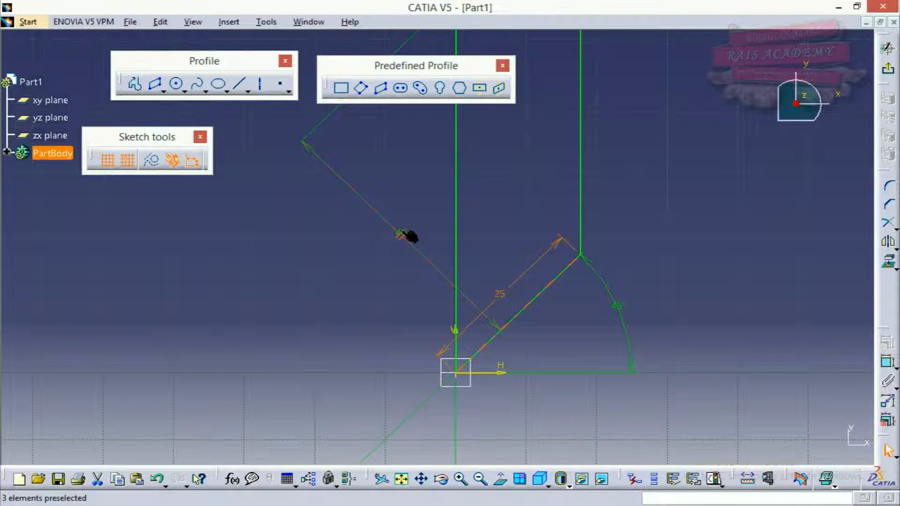
- Set the parallelogram's height offset dimension to 80 mm
{"action": "left_click", "coordinate": [405, 233]}
{"action": "left_click", "coordinate": [409, 220]}
{"action": "middle_click", "coordinate": [408, 219]}
{"action": "middle_click_drag", "start_coordinate": [422, 229], "coordinate": [418, 133]}
{"action": "scroll", "coordinate": [418, 132], "scroll_direction": "up", "scroll_amount": 1}
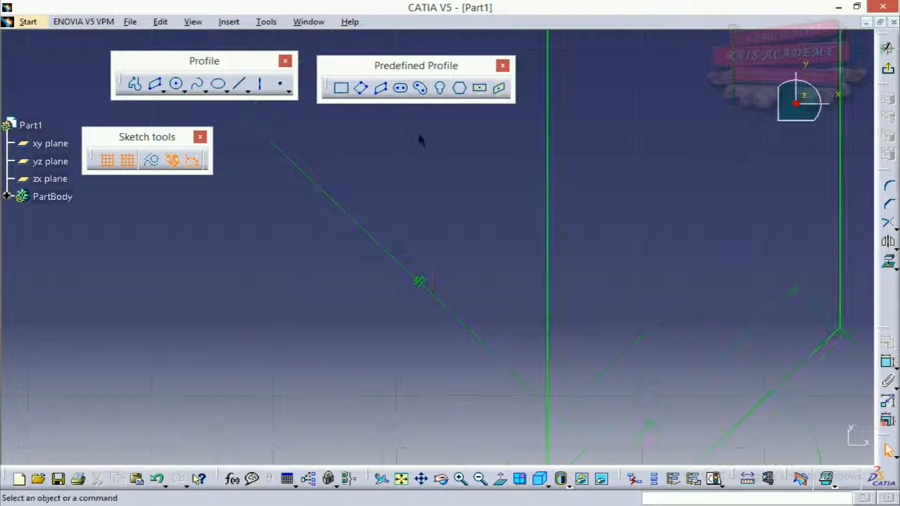
{"action": "double_click", "coordinate": [419, 280]}
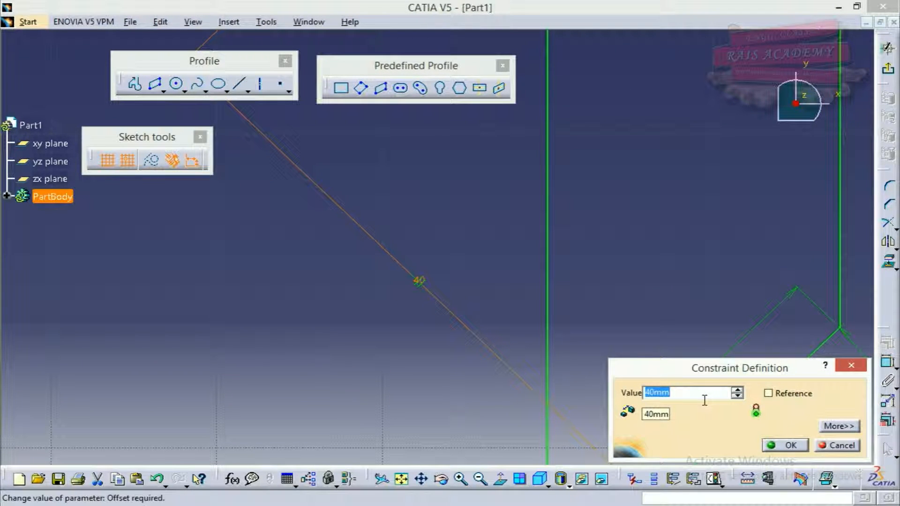
{"action": "type", "text": "80"}
{"action": "key", "text": "Return"}
{"action": "mouse_move", "coordinate": [577, 134]}
{"action": "middle_mouse_down"}
{"action": "mouse_move", "coordinate": [585, 139]}
{"action": "mouse_move", "coordinate": [610, 404]}
{"action": "middle_mouse_up"}
{"action": "left_click", "coordinate": [585, 139]}
{"action": "middle_click_drag", "start_coordinate": [588, 178], "coordinate": [548, 268]}
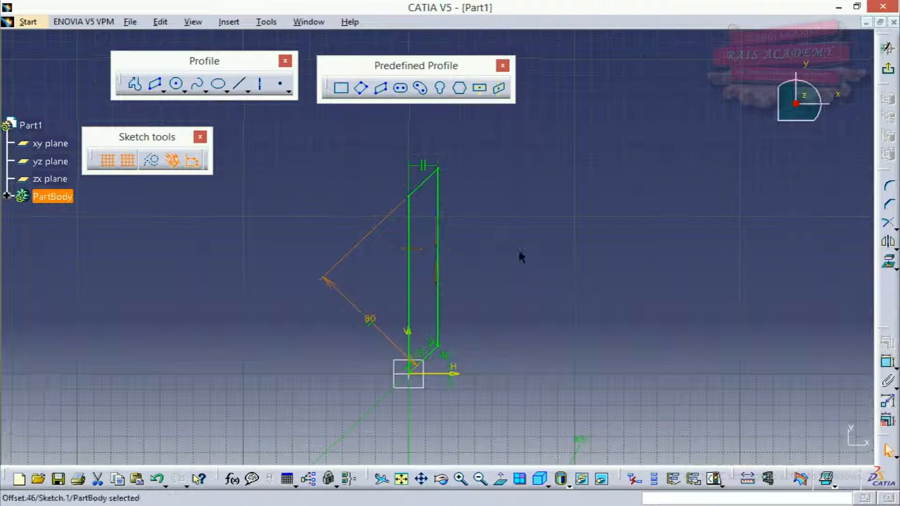
- Set the angle between the parallelogram's first side and the horizontal axis to 30°
{"action": "left_click", "coordinate": [422, 366]}
{"action": "left_click", "coordinate": [447, 357]}
{"action": "double_click", "coordinate": [447, 357]}
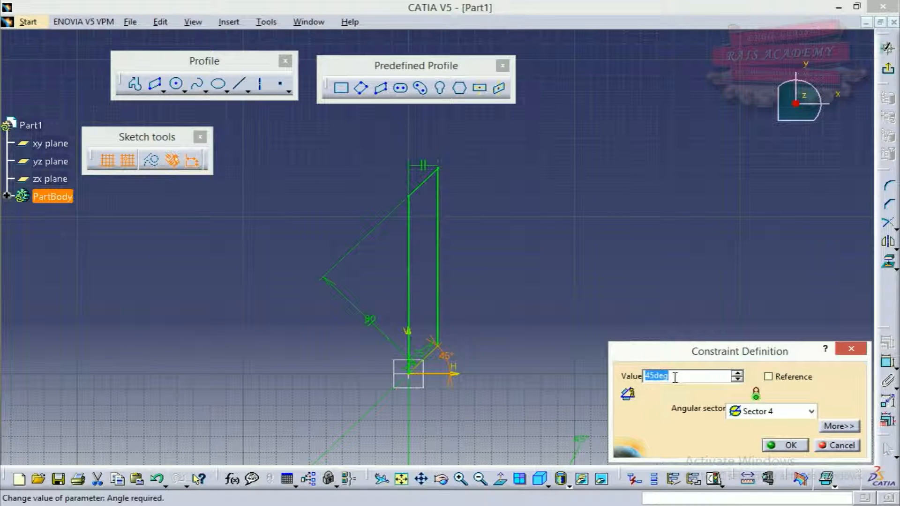
{"action": "type", "text": "30"}
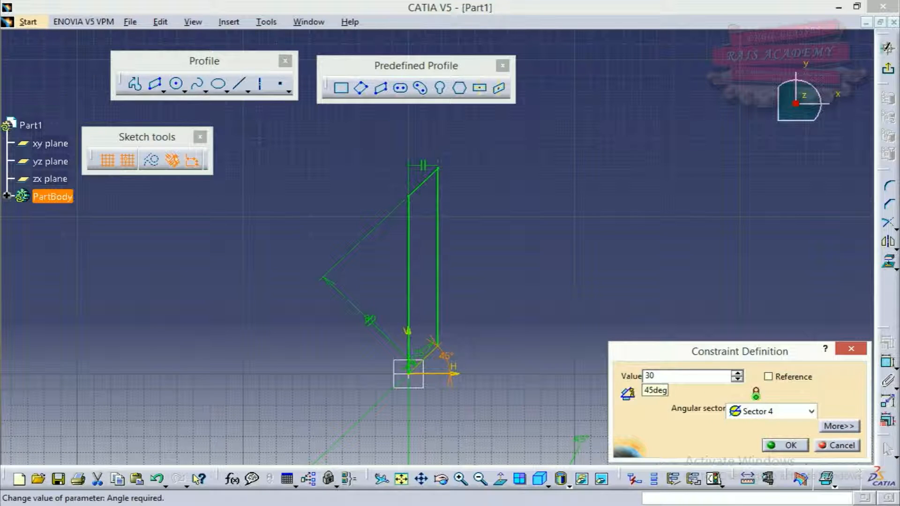
{"action": "key", "text": "Return"}
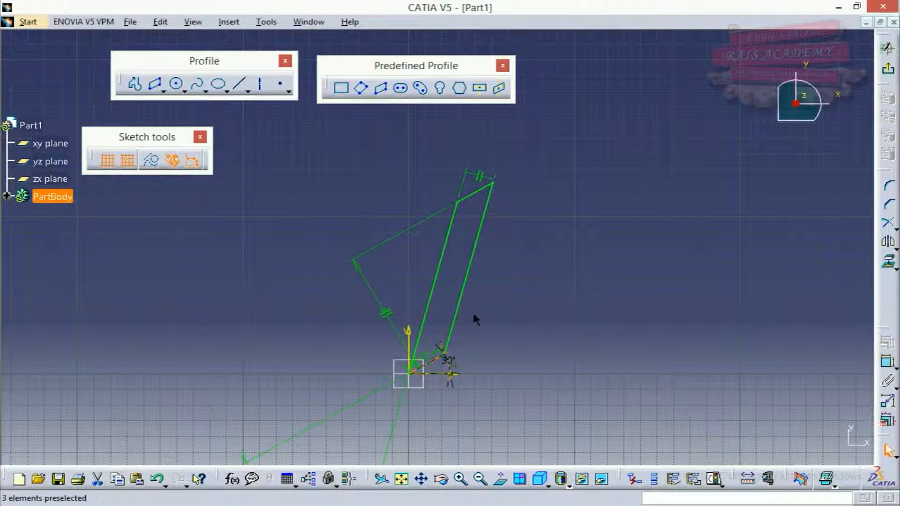
{"action": "left_click", "coordinate": [449, 366]}
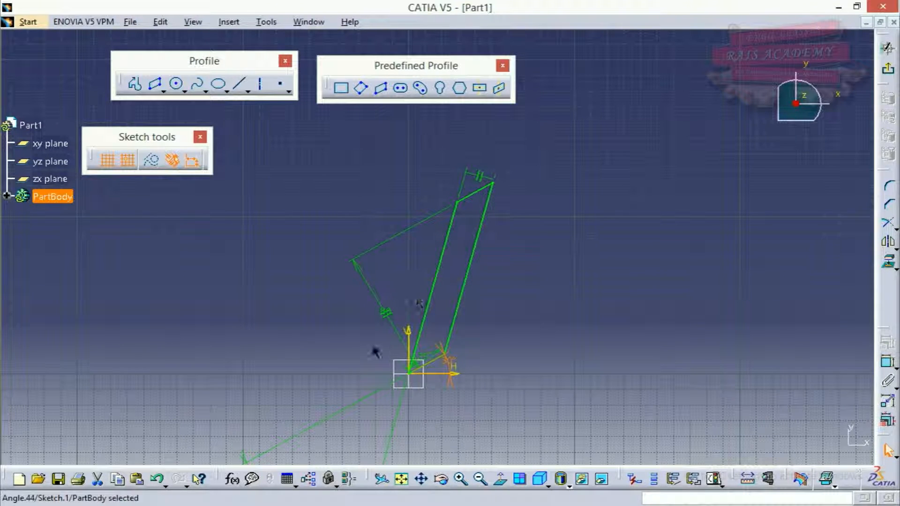
{"action": "mouse_move", "coordinate": [477, 340]}
{"action": "middle_mouse_down"}
{"action": "mouse_move", "coordinate": [501, 272]}
{"action": "mouse_move", "coordinate": [548, 206]}
{"action": "mouse_move", "coordinate": [529, 245]}
{"action": "middle_mouse_up"}
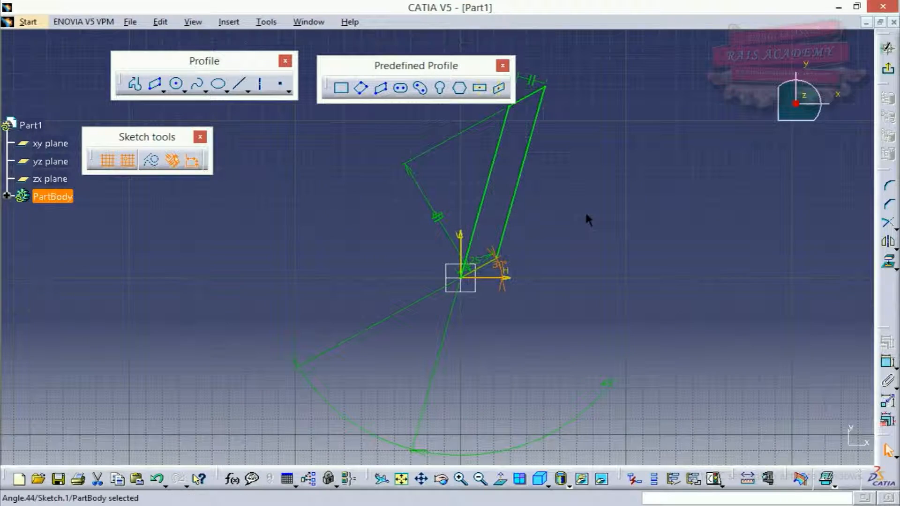
- Delete the parallelogram together with its dimensions and constraints
{"action": "mouse_move", "coordinate": [584, 263]}
{"action": "middle_mouse_down"}
{"action": "mouse_move", "coordinate": [522, 225]}
{"action": "mouse_move", "coordinate": [539, 263]}
{"action": "mouse_move", "coordinate": [531, 241]}
{"action": "mouse_move", "coordinate": [539, 173]}
{"action": "mouse_move", "coordinate": [492, 243]}
{"action": "mouse_move", "coordinate": [503, 257]}
{"action": "mouse_move", "coordinate": [508, 218]}
{"action": "mouse_move", "coordinate": [570, 136]}
{"action": "mouse_move", "coordinate": [359, 294]}
{"action": "mouse_move", "coordinate": [438, 267]}
{"action": "mouse_move", "coordinate": [437, 384]}
{"action": "middle_mouse_up"}
{"action": "mouse_move", "coordinate": [227, 164]}
{"action": "left_mouse_down"}
{"action": "mouse_move", "coordinate": [488, 471]}
{"action": "mouse_move", "coordinate": [597, 472]}
{"action": "mouse_move", "coordinate": [623, 464]}
{"action": "mouse_move", "coordinate": [621, 453]}
{"action": "left_mouse_up"}
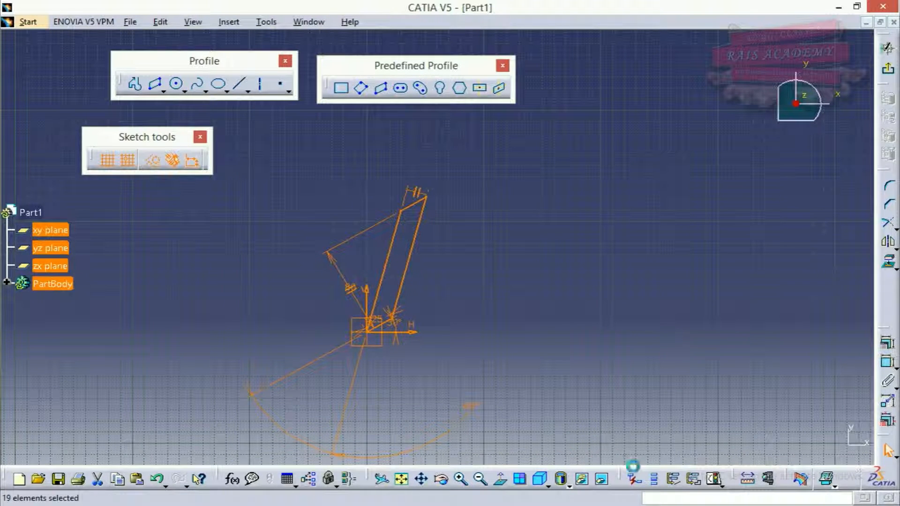
{"action": "key", "text": "Delete"}
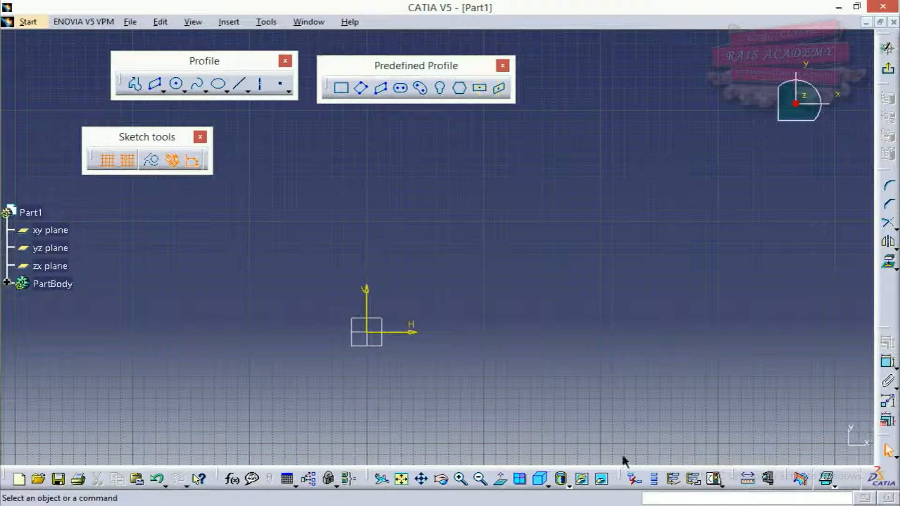
- Start an elongated hole with its first center at the sketch origin and its second center 100 mm away along the horizontal axis
{"action": "left_click", "coordinate": [401, 88]}
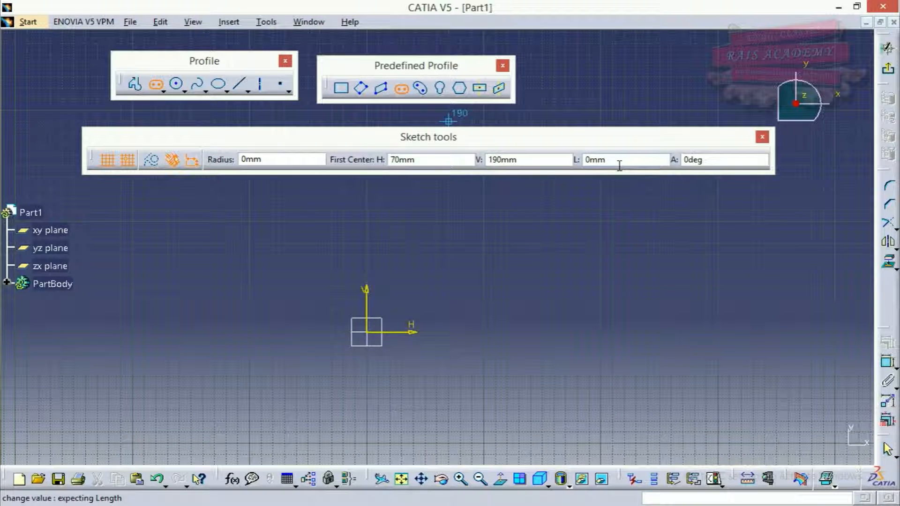
{"action": "left_click", "coordinate": [593, 160]}
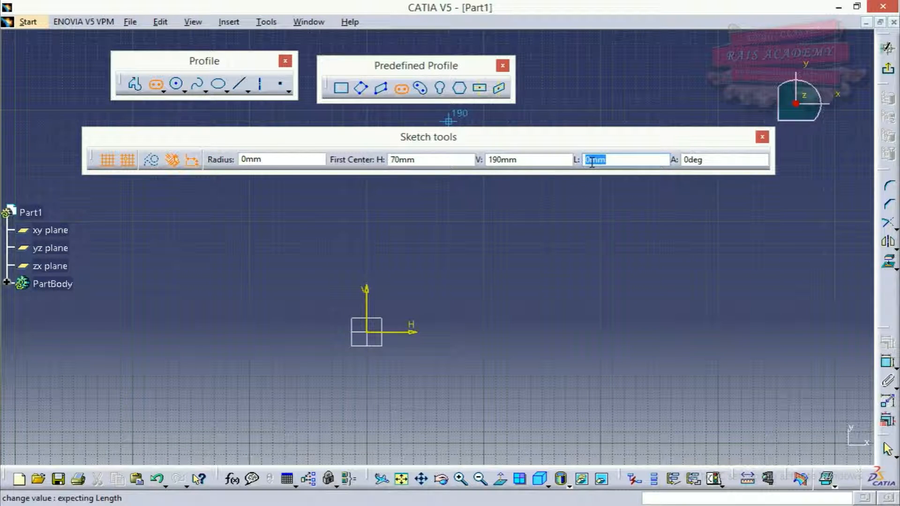
{"action": "type", "text": "100"}
{"action": "key", "text": "Return"}
{"action": "left_click", "coordinate": [366, 336]}
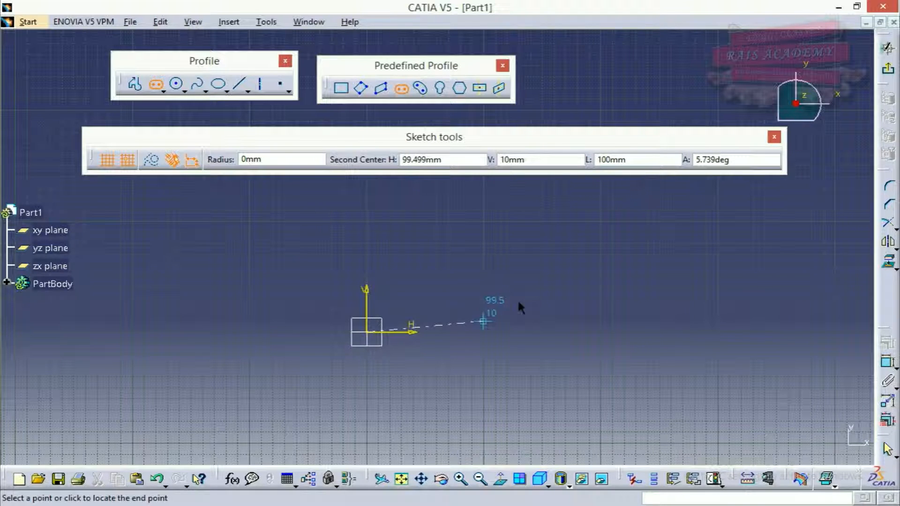
{"action": "left_click", "coordinate": [485, 331]}
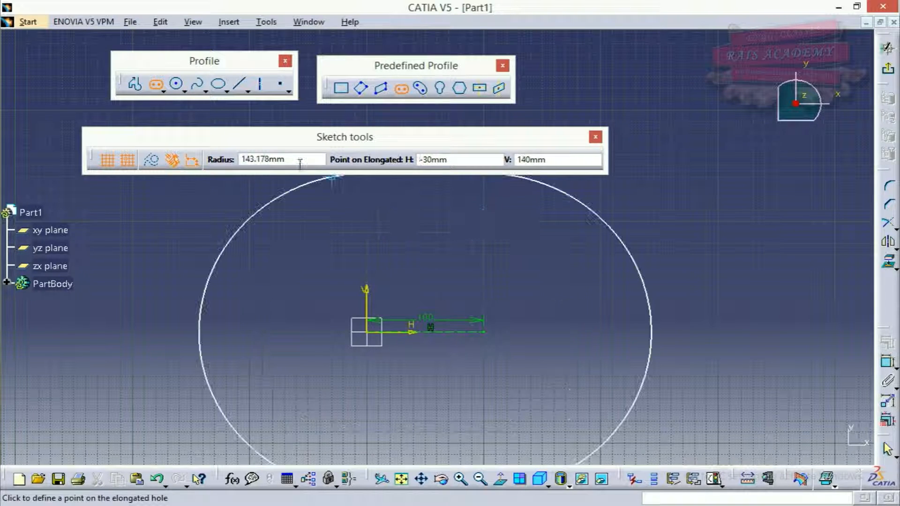
- Complete the elongated hole with a radius of 50 mm
{"action": "left_click", "coordinate": [238, 160]}
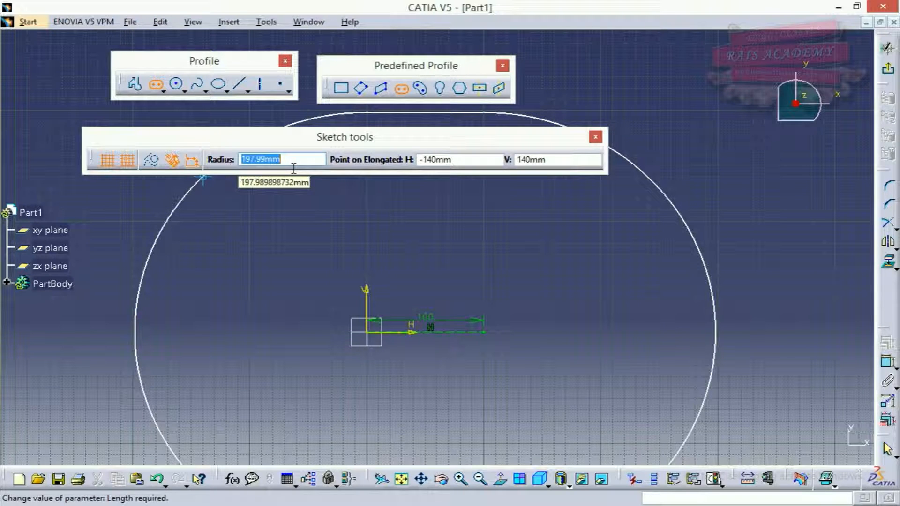
{"action": "type", "text": "5"}
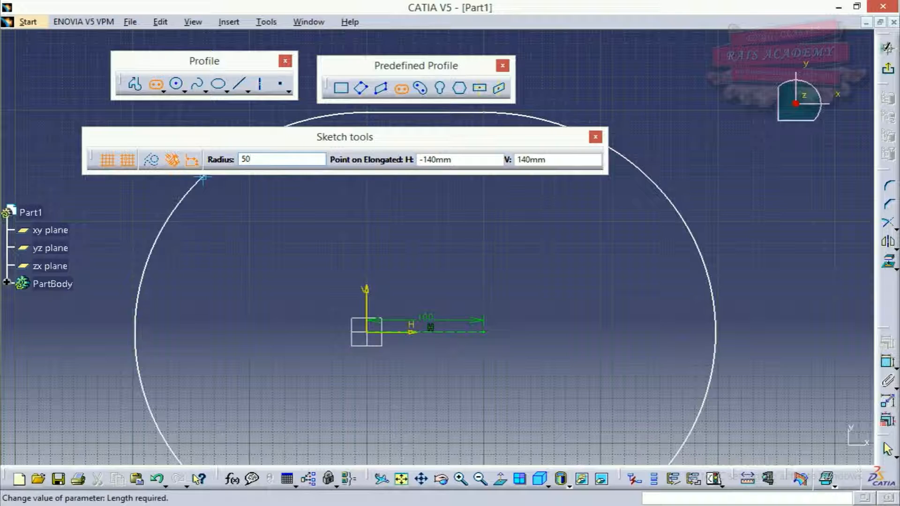
{"action": "type", "text": "0"}
{"action": "key", "text": "Return"}
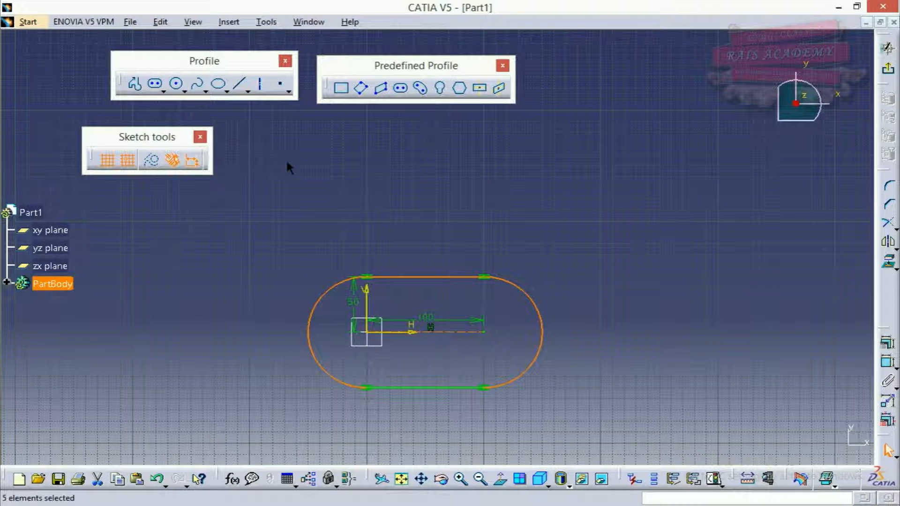
{"action": "middle_click_drag", "start_coordinate": [418, 226], "coordinate": [412, 168]}
{"action": "mouse_move", "coordinate": [435, 248]}
{"action": "middle_mouse_down"}
{"action": "mouse_move", "coordinate": [445, 257]}
{"action": "mouse_move", "coordinate": [448, 159]}
{"action": "middle_mouse_up"}
{"action": "left_click", "coordinate": [441, 254]}
{"action": "middle_click_drag", "start_coordinate": [450, 226], "coordinate": [497, 183]}
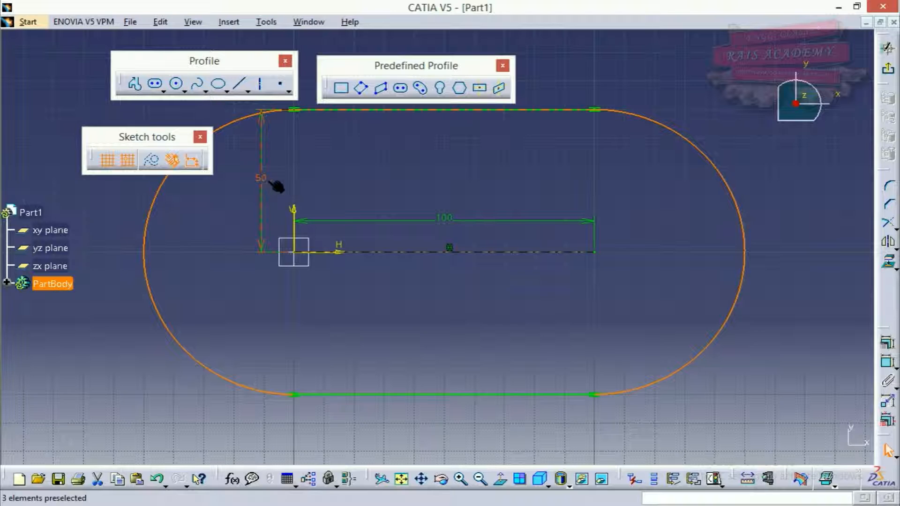
- Delete the elongated hole together with its dimensions and constraints
{"action": "middle_click_drag", "start_coordinate": [448, 248], "coordinate": [525, 347]}
{"action": "left_click_drag", "start_coordinate": [296, 155], "coordinate": [585, 335]}
{"action": "key", "text": "Delete"}
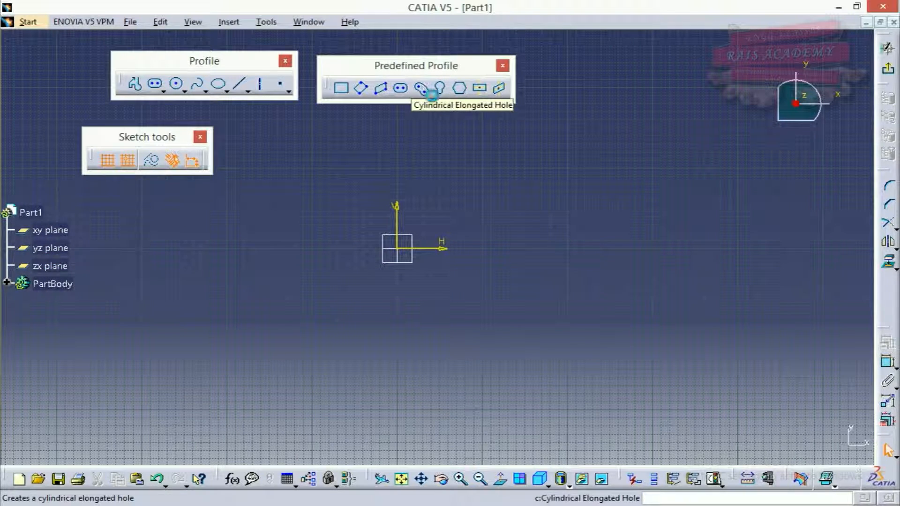
- Start a cylindrical elongated hole with a 100 mm circle radius centered at the sketch origin
{"action": "left_click", "coordinate": [421, 88]}
{"action": "left_click_drag", "start_coordinate": [651, 163], "coordinate": [589, 167]}
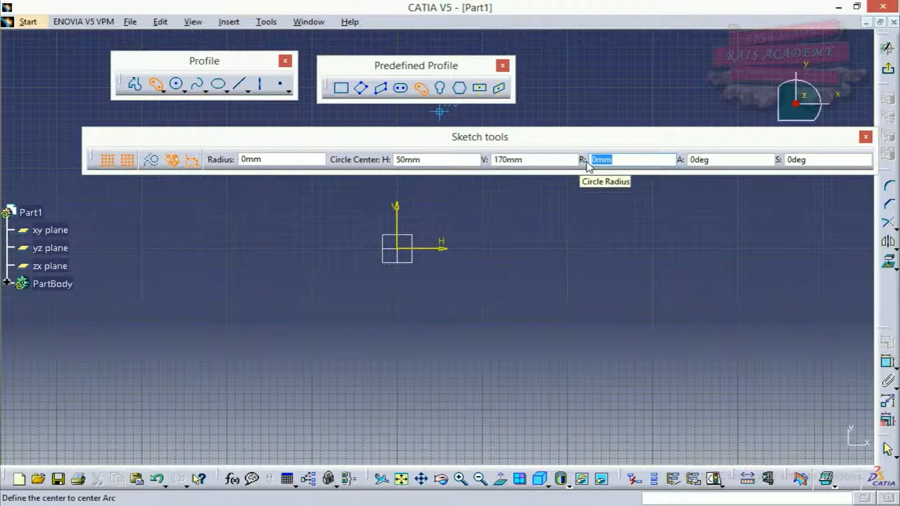
{"action": "type", "text": "100"}
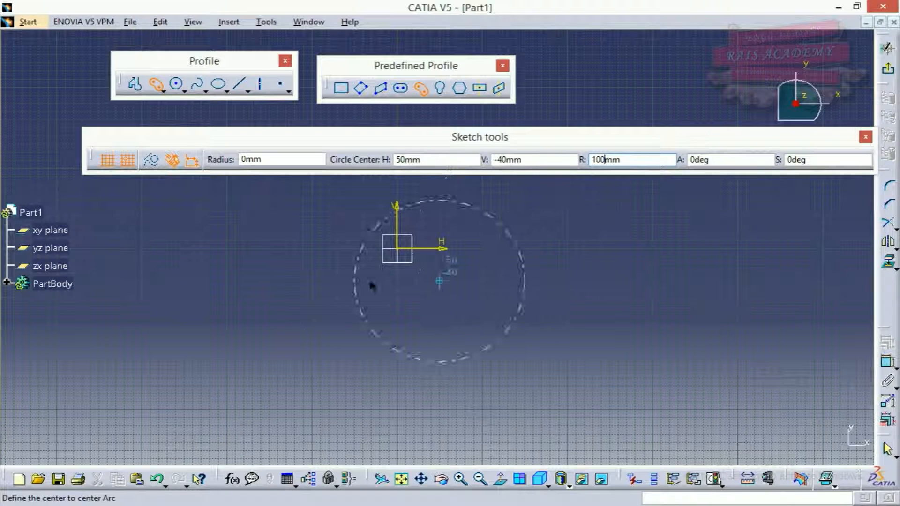
{"action": "left_click", "coordinate": [406, 254]}
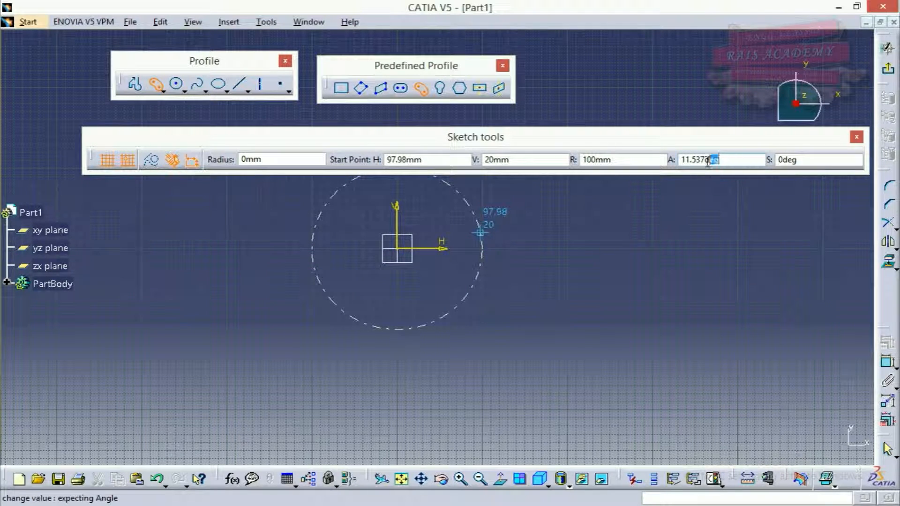
- Define the hole's center arc with a start angle of 0° and a sweep of 90°
{"action": "left_click_drag", "start_coordinate": [725, 160], "coordinate": [678, 159]}
{"action": "type", "text": "0"}
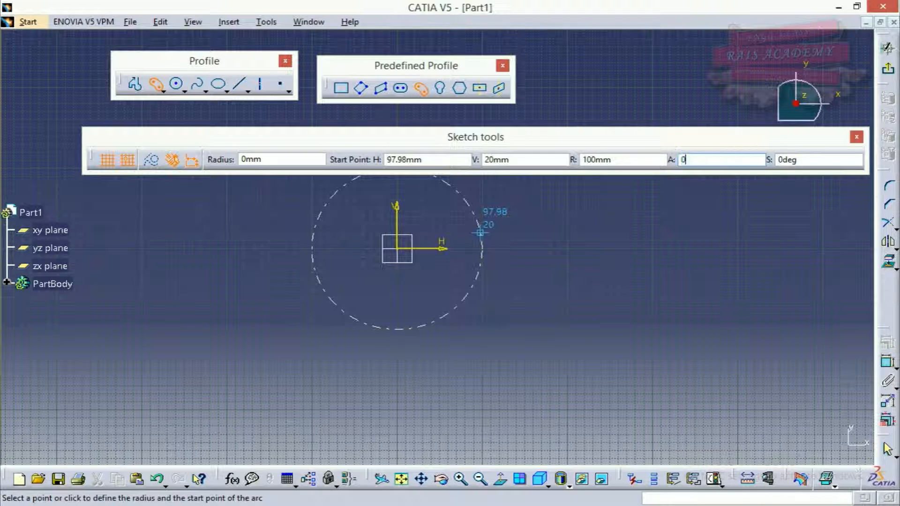
{"action": "key", "text": "Return"}
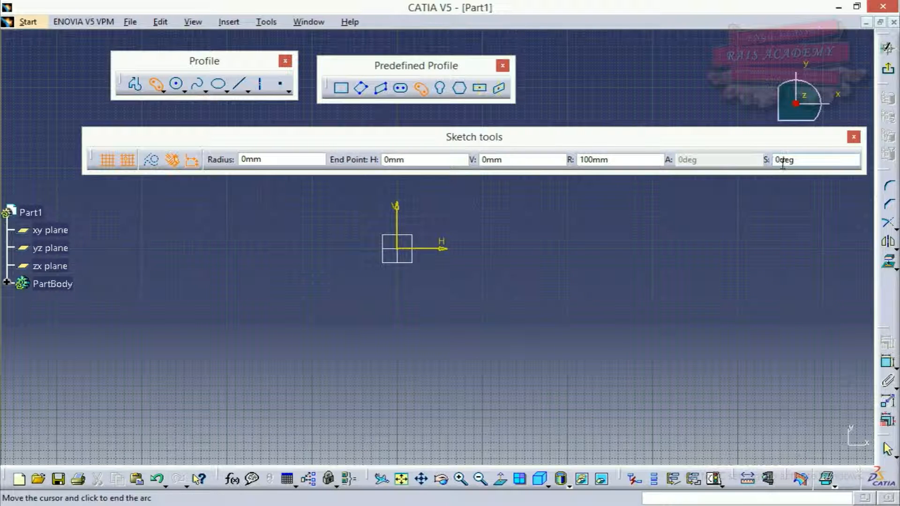
{"action": "left_click_drag", "start_coordinate": [800, 159], "coordinate": [769, 157]}
{"action": "type", "text": "90"}
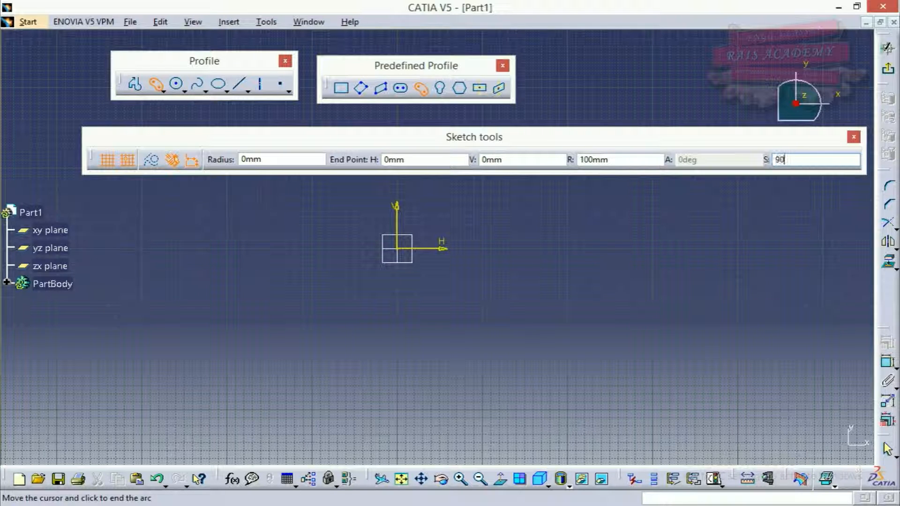
{"action": "key", "text": "Return"}
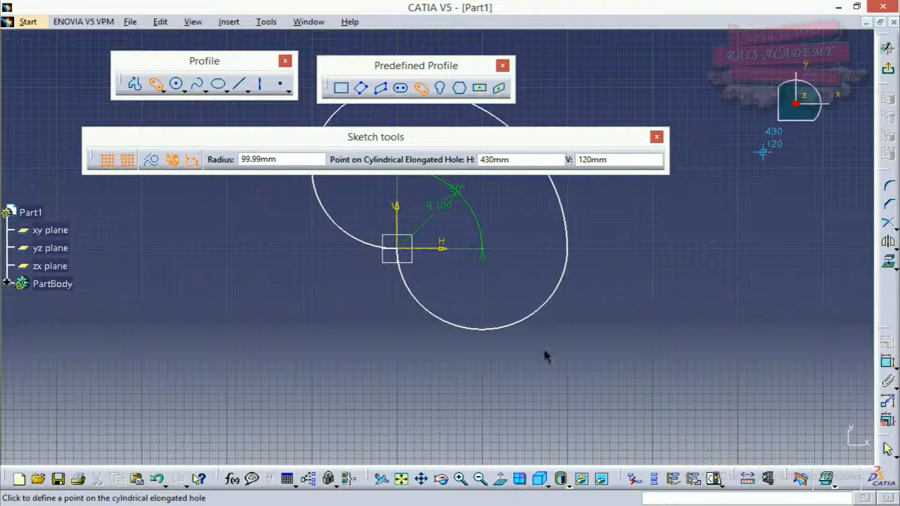
- Complete the cylindrical elongated hole with a radius of 25 mm
{"action": "middle_click_drag", "start_coordinate": [619, 249], "coordinate": [617, 346]}
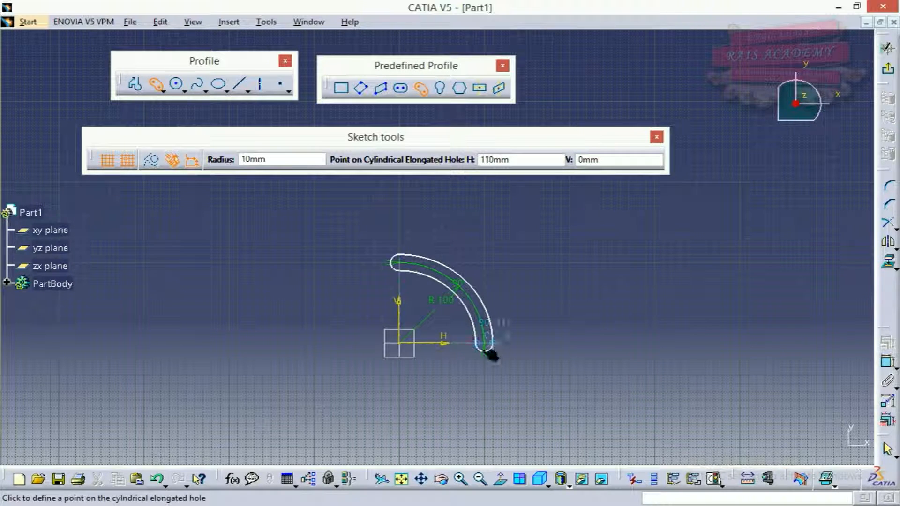
{"action": "left_click", "coordinate": [240, 160]}
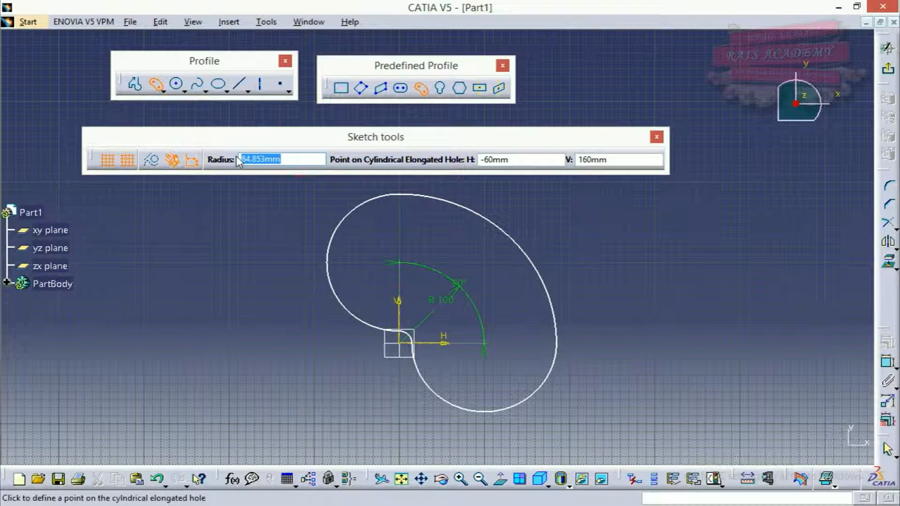
{"action": "type", "text": "2"}
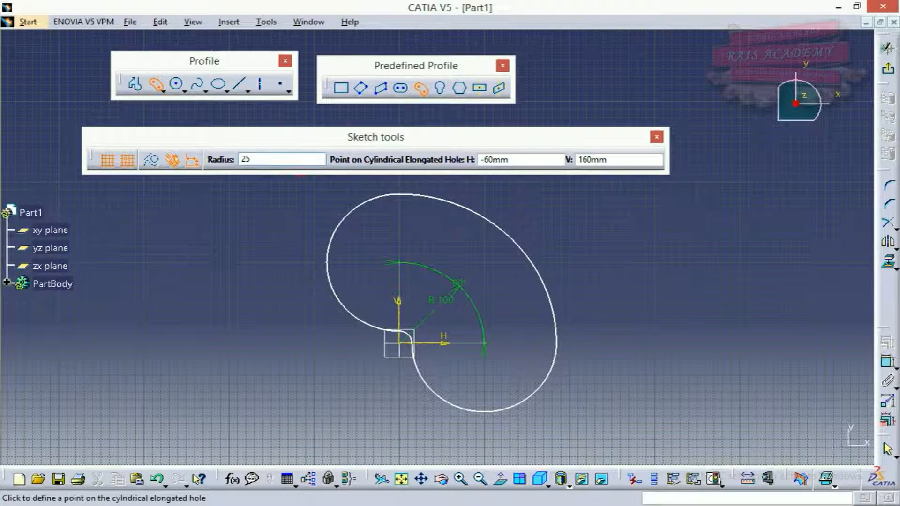
{"action": "type", "text": "5"}
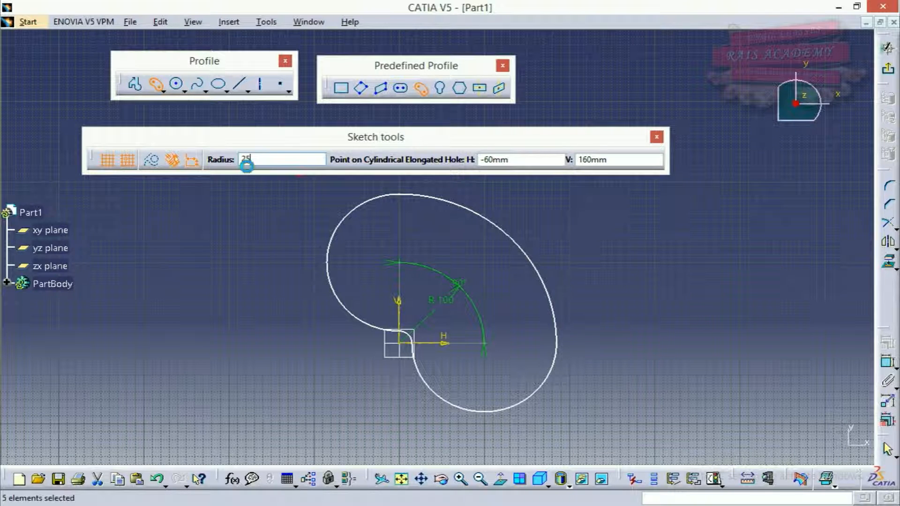
{"action": "key", "text": "Return"}
{"action": "middle_click_drag", "start_coordinate": [502, 192], "coordinate": [486, 169]}
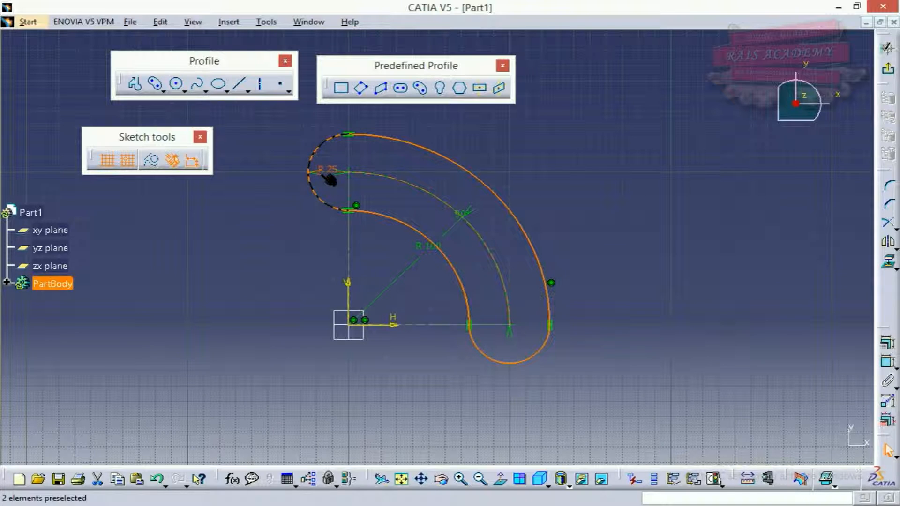
- Delete the cylindrical elongated hole together with its dimensions and constraints
{"action": "left_click", "coordinate": [247, 192]}
{"action": "mouse_move", "coordinate": [291, 114]}
{"action": "left_mouse_down"}
{"action": "mouse_move", "coordinate": [579, 402]}
{"action": "mouse_move", "coordinate": [663, 411]}
{"action": "left_mouse_up"}
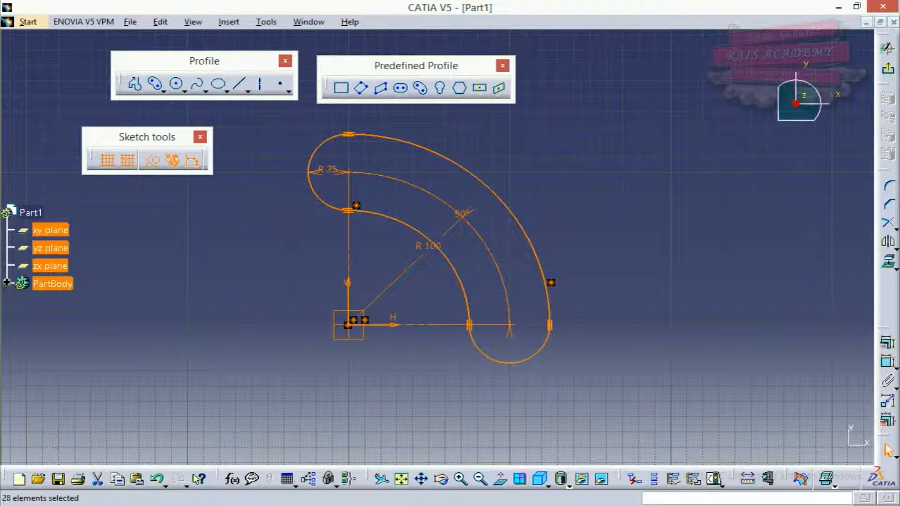
{"action": "key", "text": "Delete"}
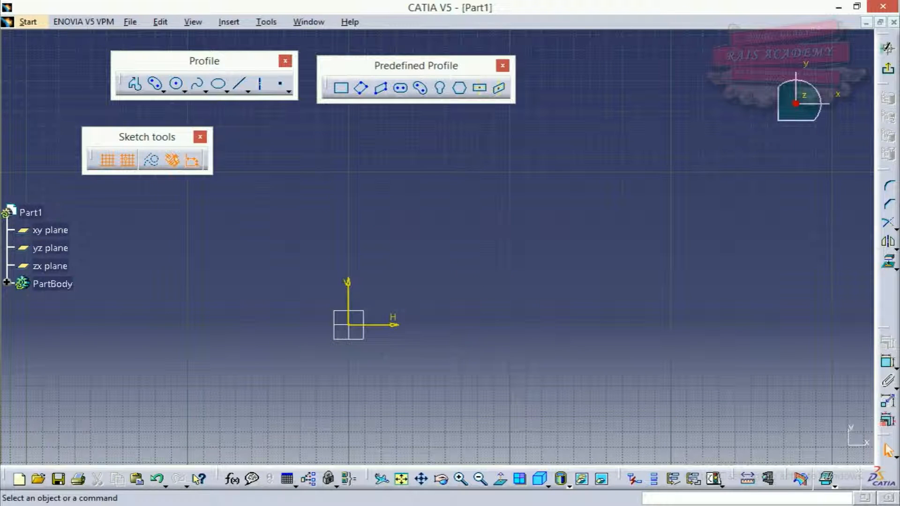
- Start a keyhole profile at the sketch origin, placing its small-radius center 100 mm vertically above the origin
{"action": "left_click", "coordinate": [441, 89]}
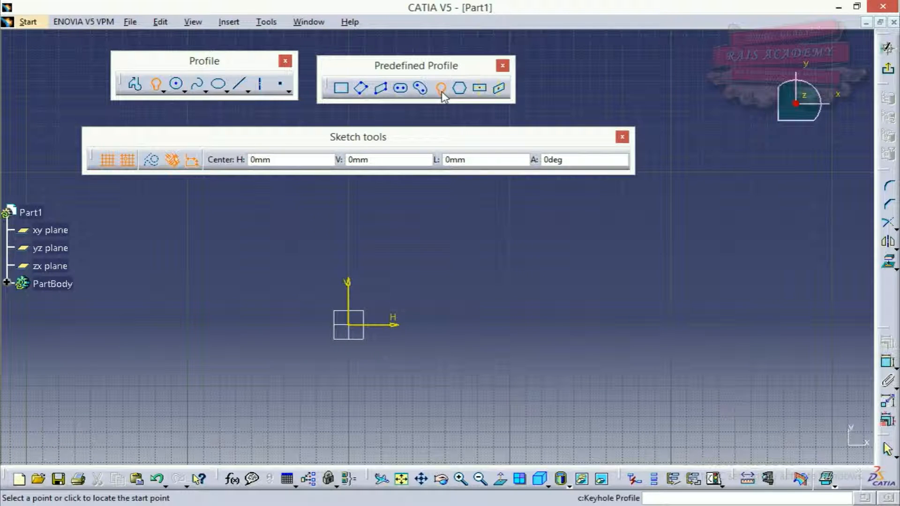
{"action": "left_click", "coordinate": [352, 330]}
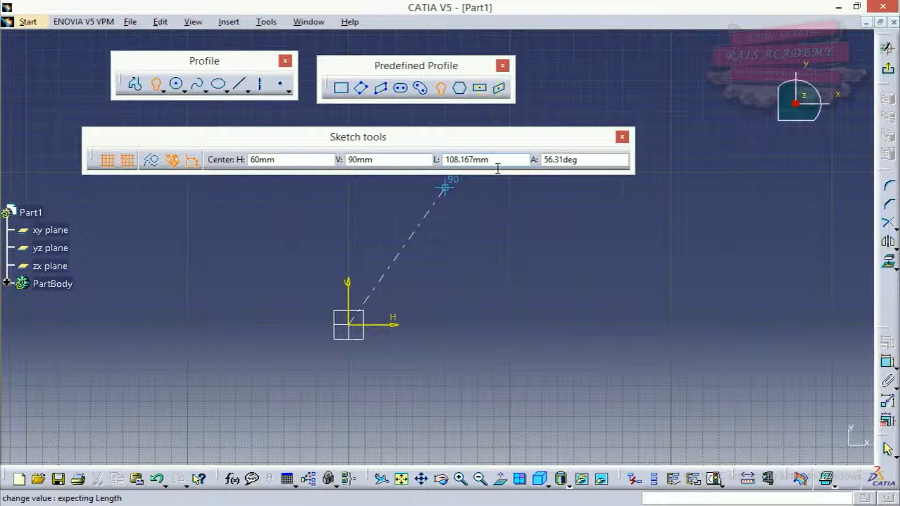
{"action": "left_click_drag", "start_coordinate": [497, 160], "coordinate": [452, 160]}
{"action": "type", "text": "1"}
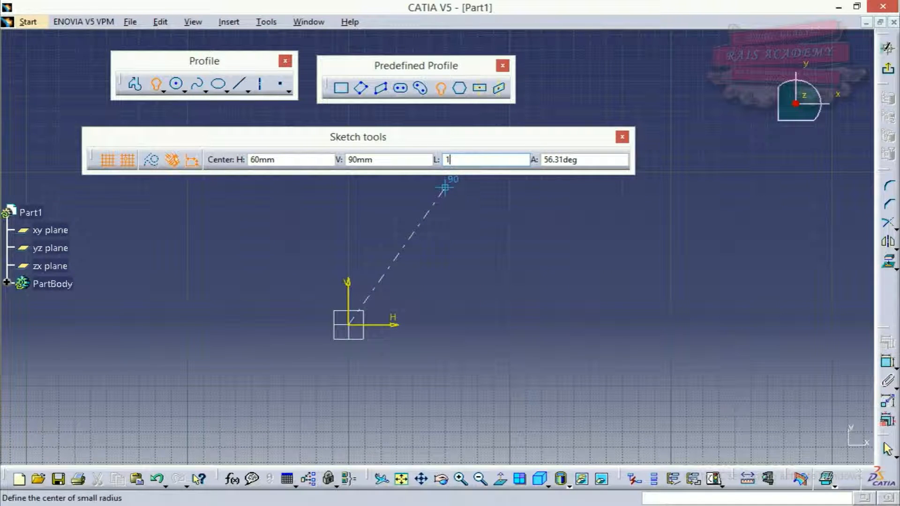
{"action": "type", "text": "00"}
{"action": "key", "text": "Return"}
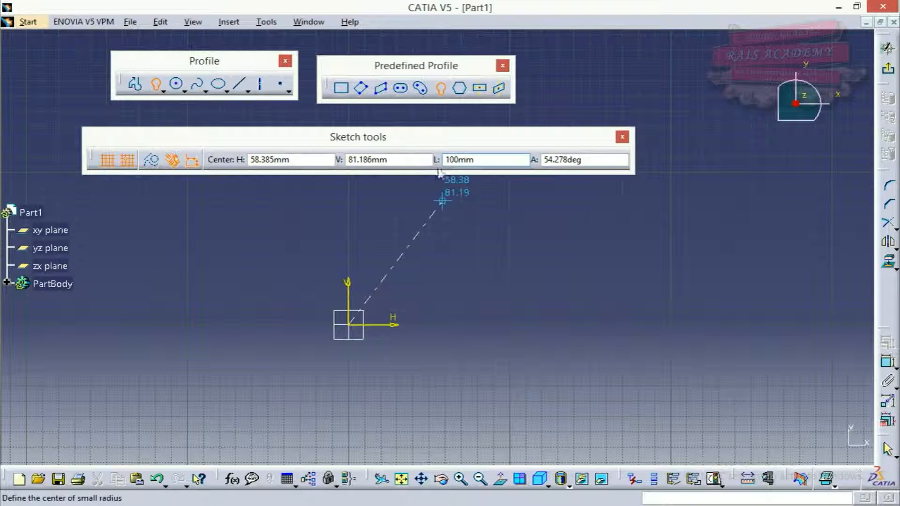
{"action": "middle_click_drag", "start_coordinate": [392, 249], "coordinate": [392, 338]}
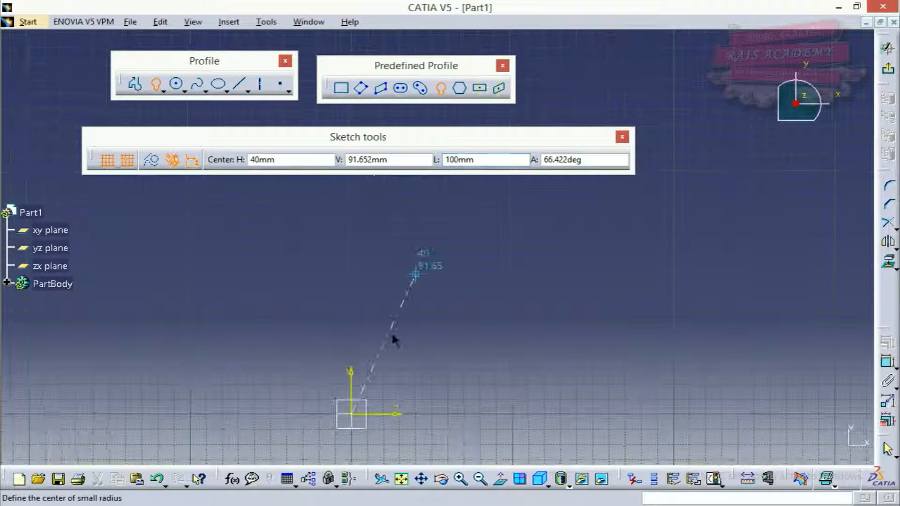
{"action": "left_click", "coordinate": [350, 250]}
{"action": "middle_click_drag", "start_coordinate": [420, 289], "coordinate": [439, 244]}
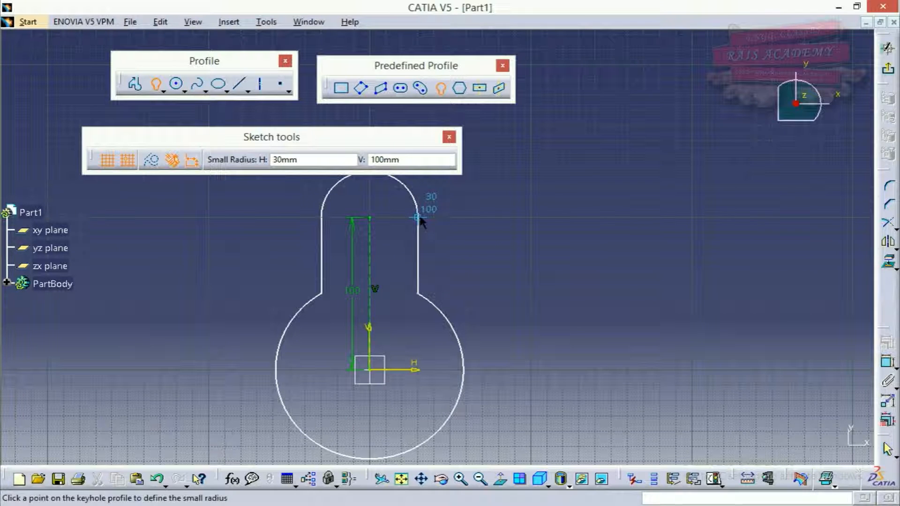
- Complete the keyhole with a 30 mm small radius and a large radius passing through H 30 mm, V 70 mm
{"action": "left_click", "coordinate": [423, 219]}
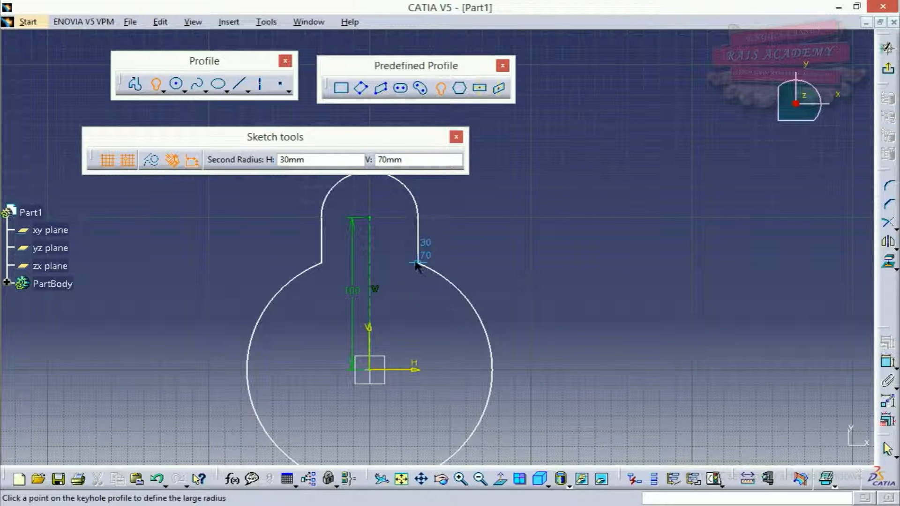
{"action": "left_click", "coordinate": [417, 265]}
{"action": "mouse_move", "coordinate": [530, 291]}
{"action": "middle_mouse_down"}
{"action": "mouse_move", "coordinate": [551, 221]}
{"action": "mouse_move", "coordinate": [345, 193]}
{"action": "middle_mouse_up"}
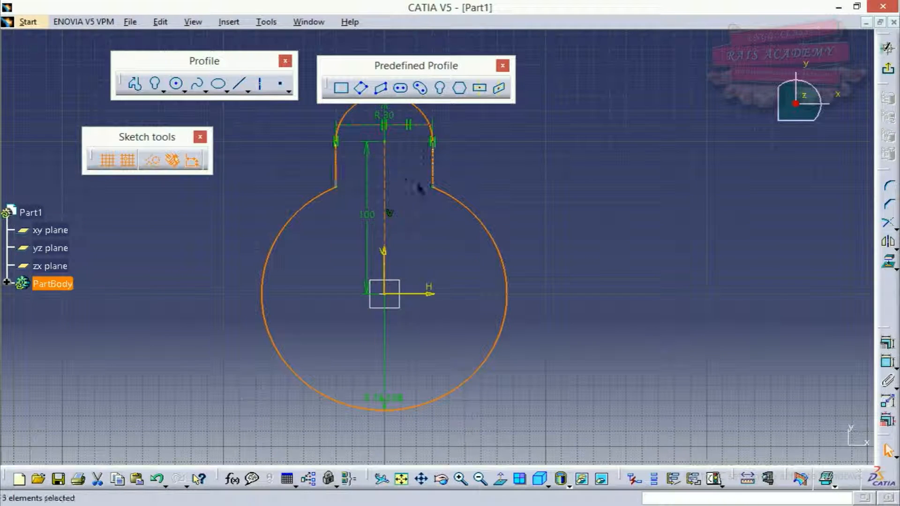
{"action": "middle_click_drag", "start_coordinate": [410, 290], "coordinate": [405, 332]}
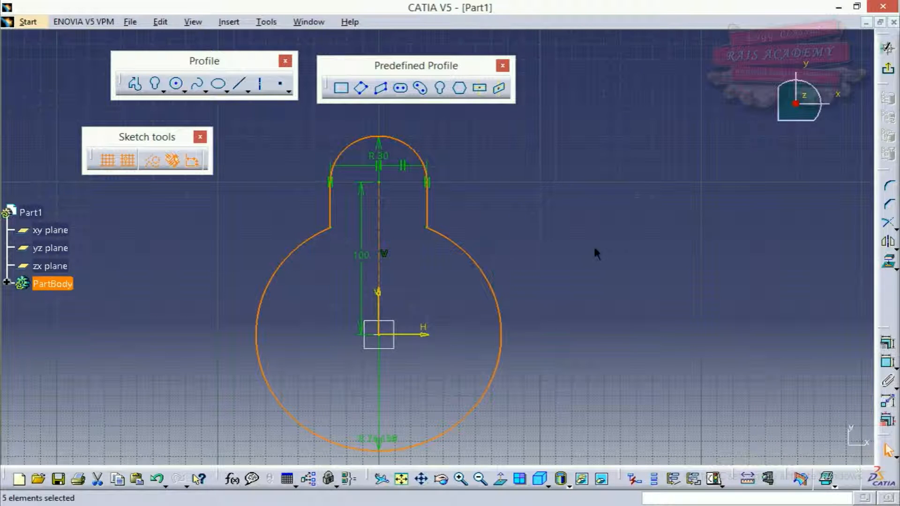
{"action": "middle_click_drag", "start_coordinate": [628, 303], "coordinate": [645, 356]}
- Delete the keyhole profile together with its dimensions and constraints
{"action": "left_click", "coordinate": [629, 303]}
{"action": "middle_click_drag", "start_coordinate": [439, 294], "coordinate": [580, 327]}
{"action": "left_click_drag", "start_coordinate": [593, 399], "coordinate": [646, 403]}
{"action": "left_click", "coordinate": [291, 151]}
{"action": "key", "text": "Delete"}
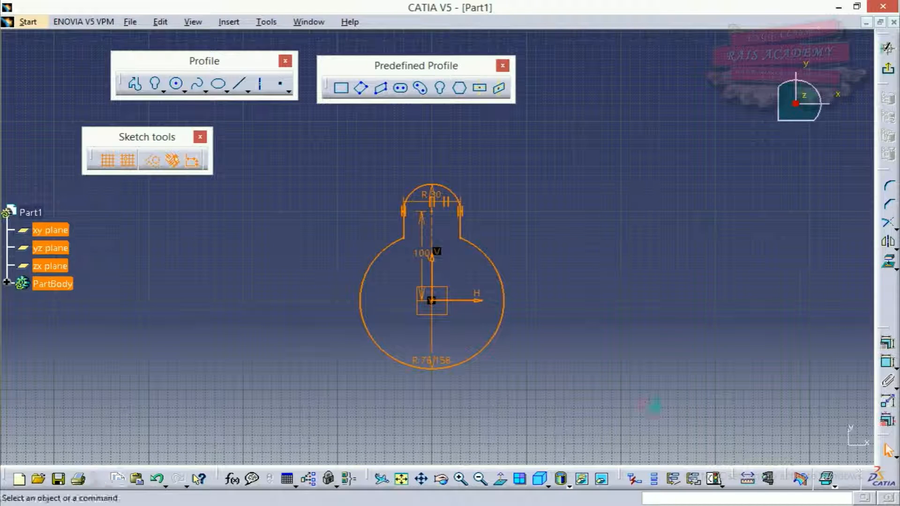
- Draw a hexagon centered at the sketch origin with a dimension of 100 mm and an angle of 0°
{"action": "left_click", "coordinate": [361, 87]}
{"action": "left_click", "coordinate": [459, 88]}
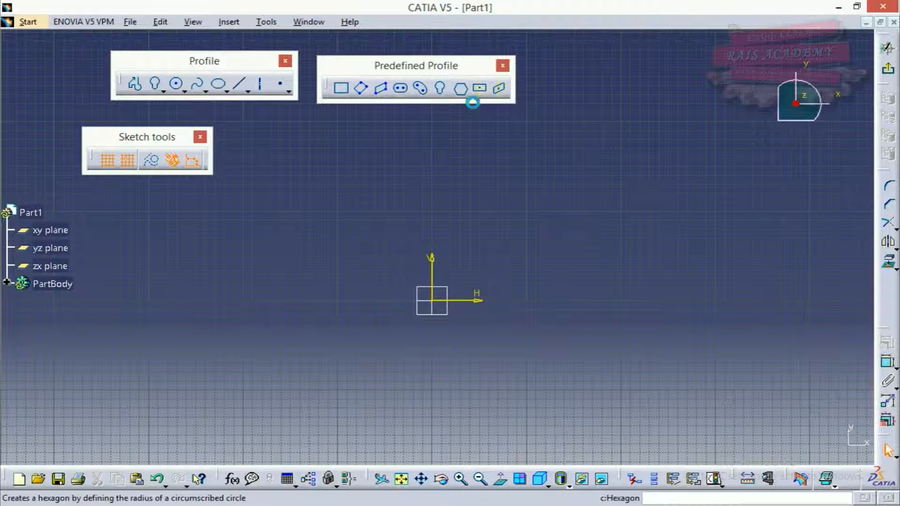
{"action": "left_click", "coordinate": [434, 301]}
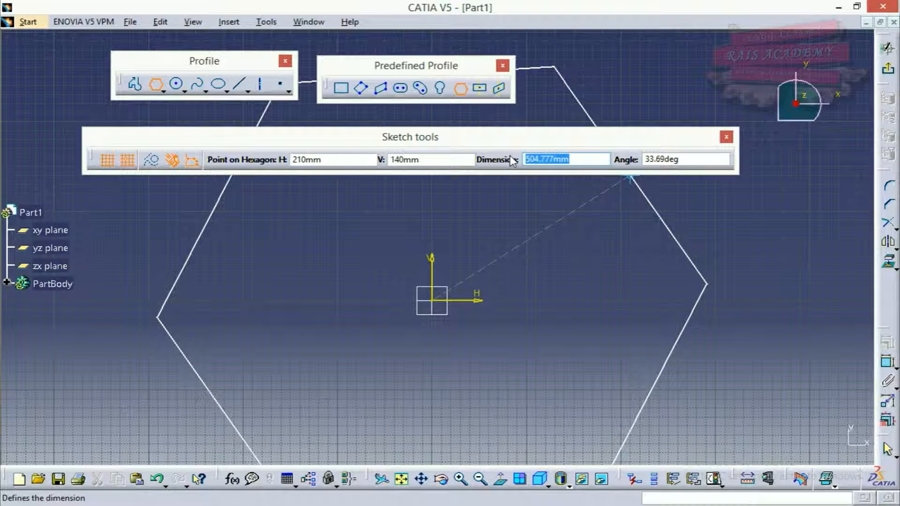
{"action": "type", "text": "100"}
{"action": "key", "text": "Return"}
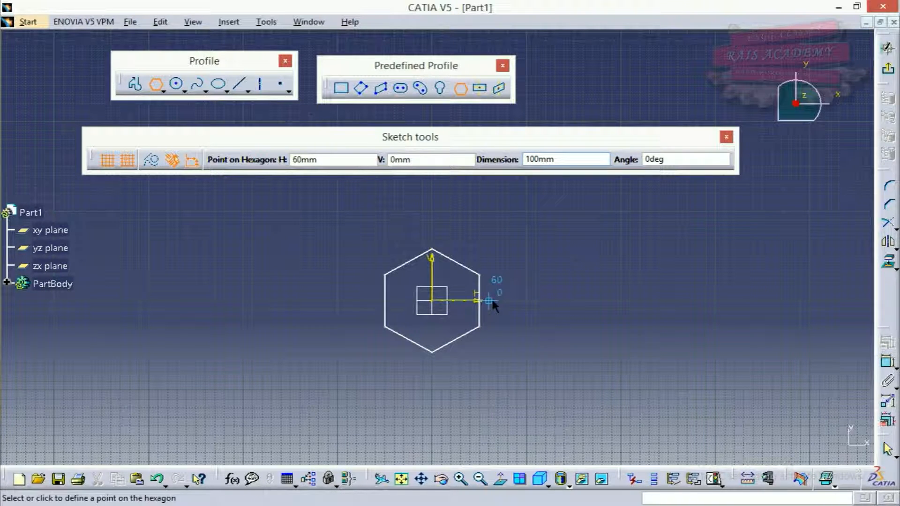
{"action": "key", "text": "Return"}
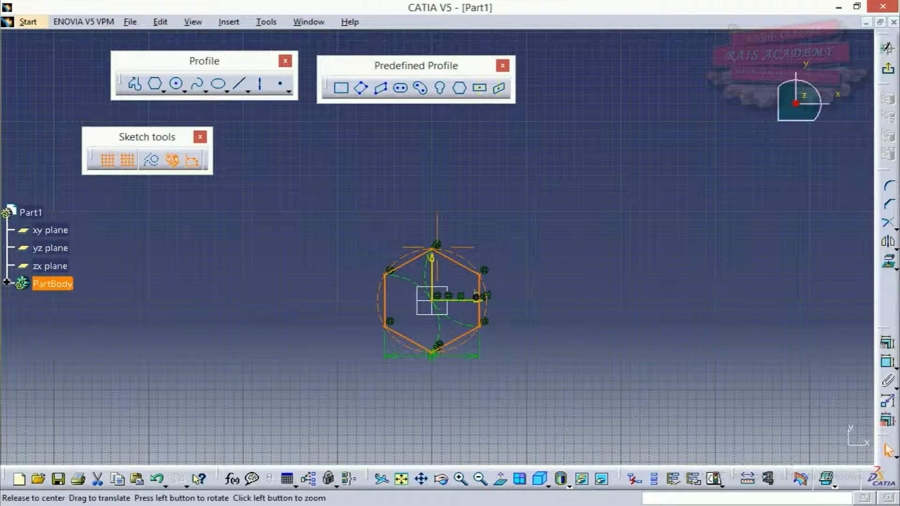
{"action": "middle_click_drag", "start_coordinate": [474, 299], "coordinate": [482, 195]}
{"action": "mouse_move", "coordinate": [551, 247]}
{"action": "middle_mouse_down"}
{"action": "mouse_move", "coordinate": [538, 150]}
{"action": "mouse_move", "coordinate": [602, 320]}
{"action": "middle_mouse_up"}
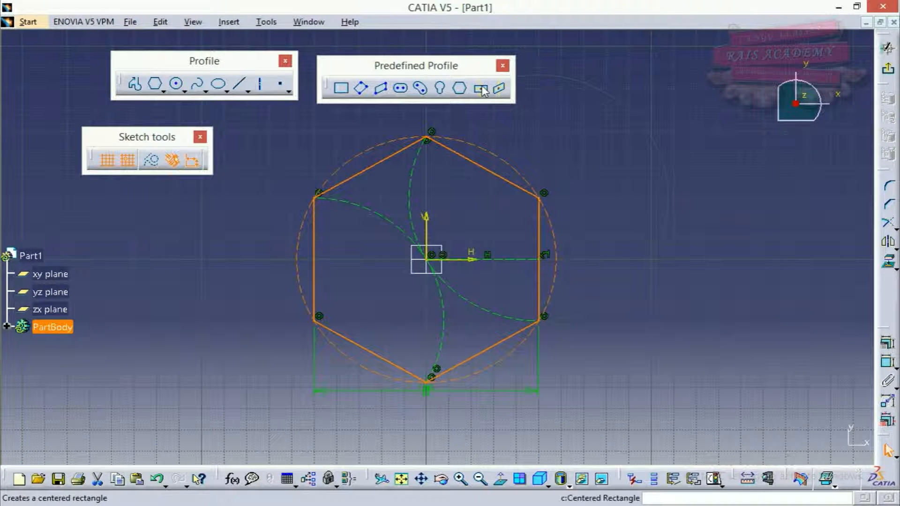
- Delete the hexagon together with its construction geometry, dimension and constraints
{"action": "left_click", "coordinate": [448, 330]}
{"action": "key", "text": "ctrl+a"}
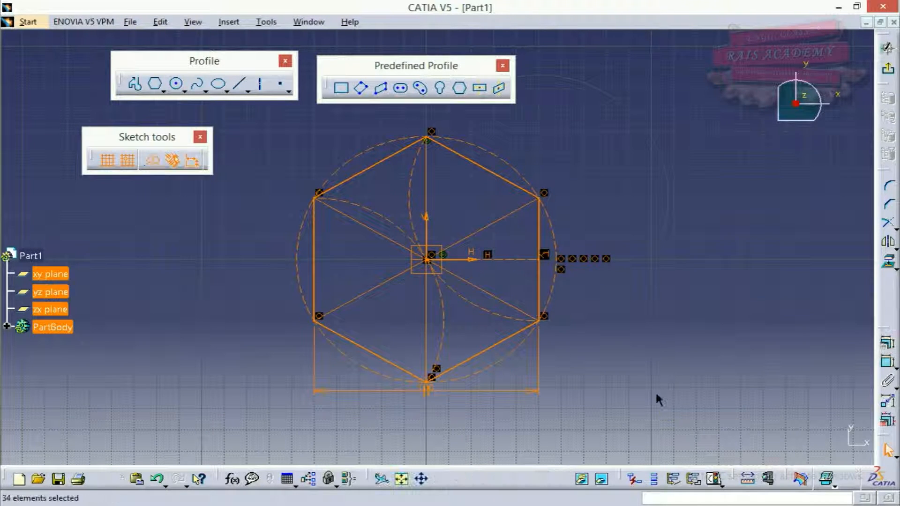
{"action": "key", "text": "Delete"}
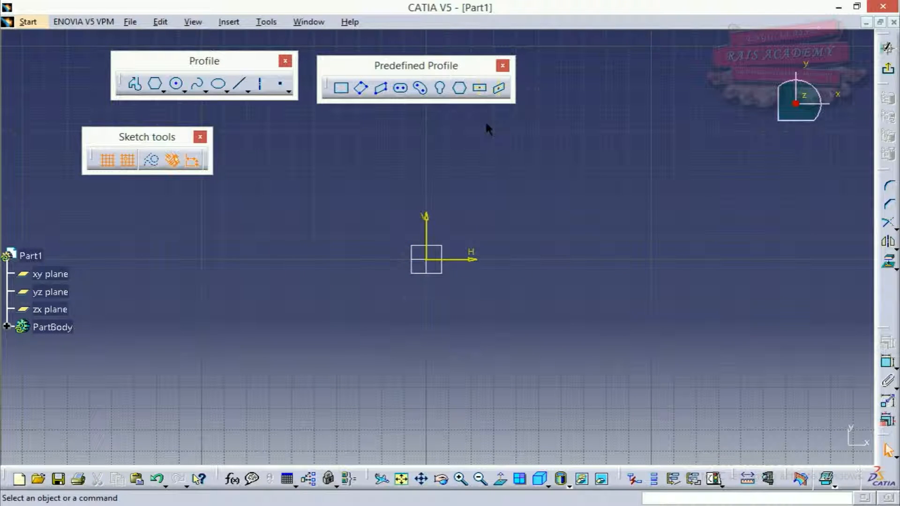
- Draw a centered rectangle on the sketch origin with a height of 100 mm and a width of 50 mm
{"action": "left_click", "coordinate": [480, 90]}
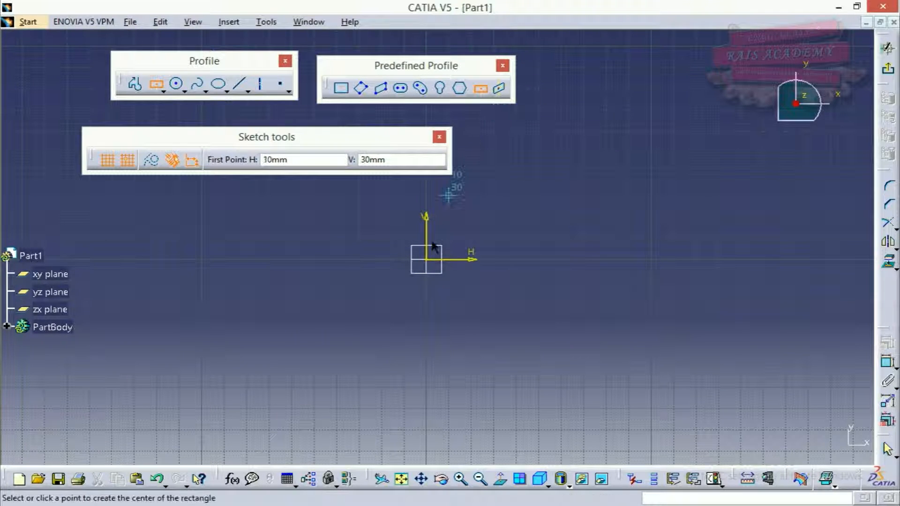
{"action": "left_click", "coordinate": [428, 260]}
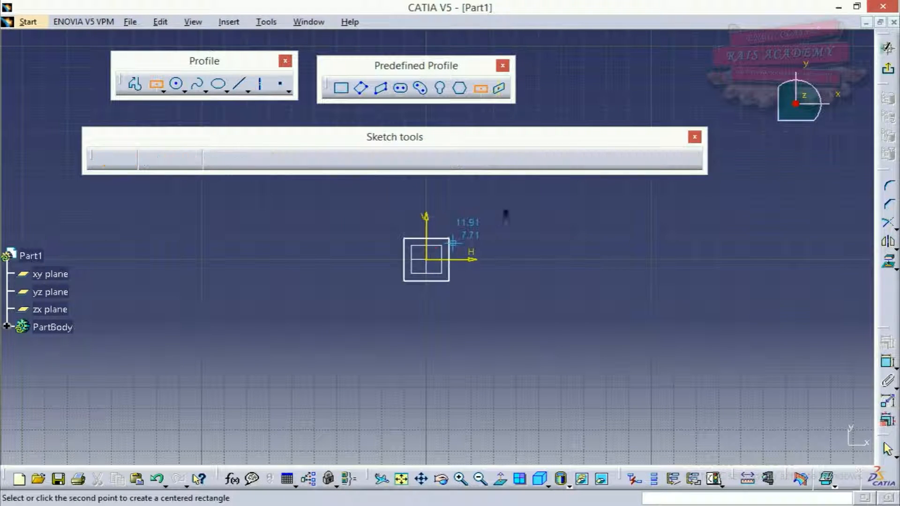
{"action": "left_click_drag", "start_coordinate": [526, 159], "coordinate": [491, 149]}
{"action": "type", "text": "100"}
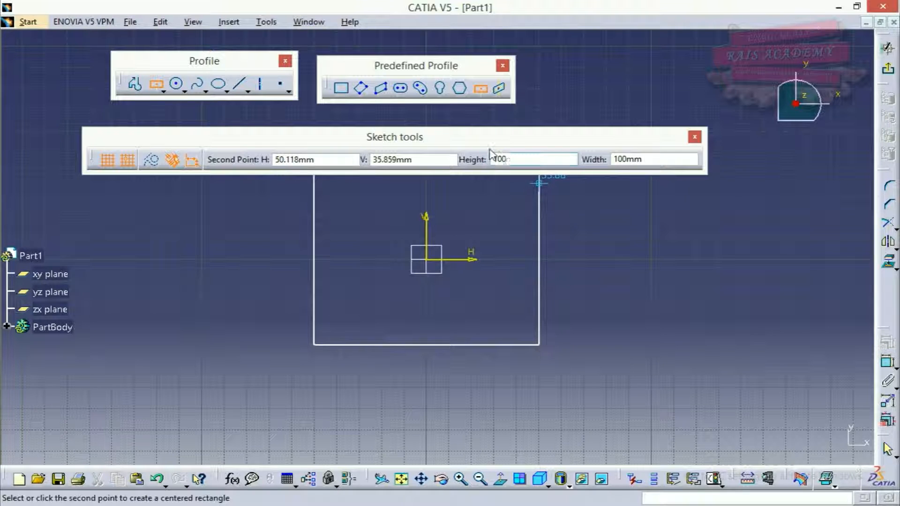
{"action": "key", "text": "Return"}
{"action": "left_click_drag", "start_coordinate": [644, 162], "coordinate": [590, 159]}
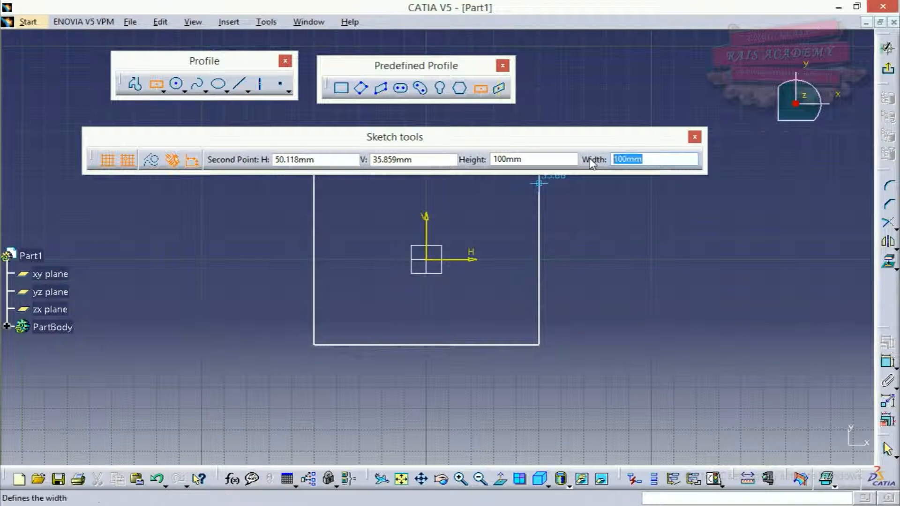
{"action": "type", "text": "50"}
{"action": "key", "text": "Return"}
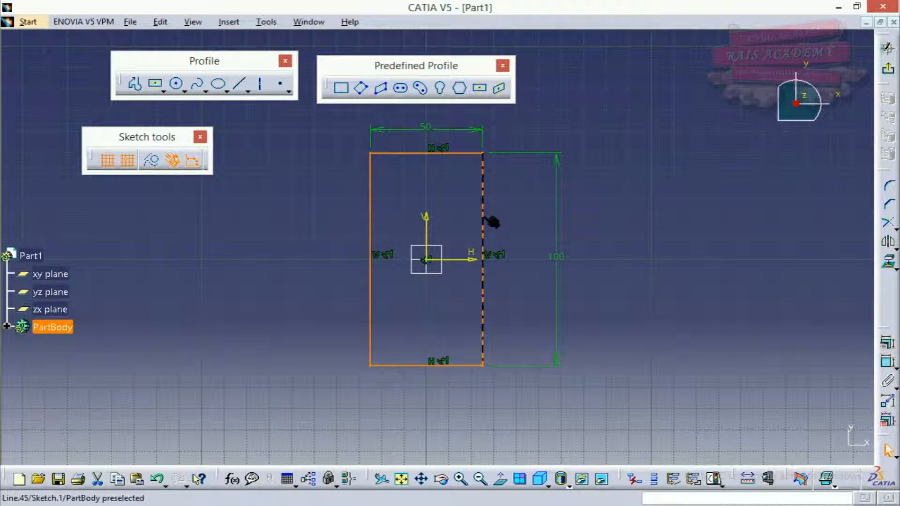
- Delete the centered rectangle together with its dimensions and constraints
{"action": "left_click", "coordinate": [296, 181]}
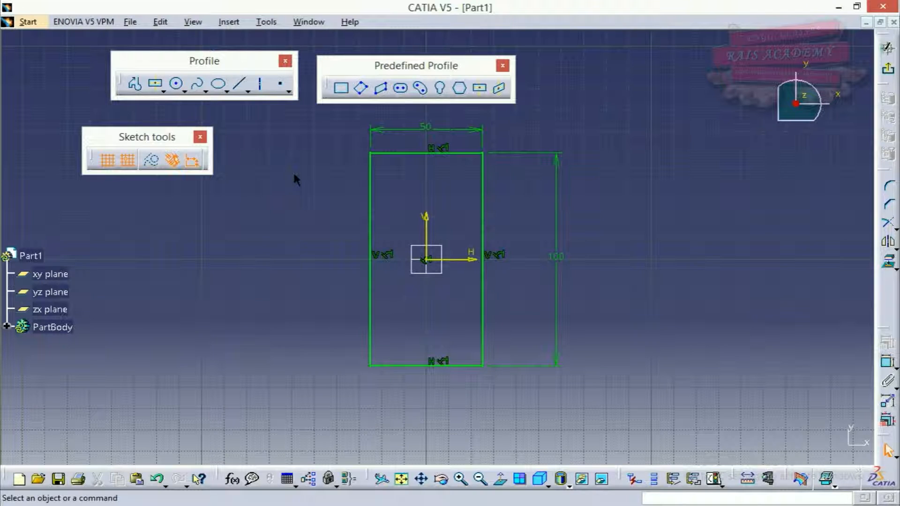
{"action": "mouse_move", "coordinate": [316, 121]}
{"action": "left_mouse_down"}
{"action": "mouse_move", "coordinate": [571, 357]}
{"action": "mouse_move", "coordinate": [696, 433]}
{"action": "left_mouse_up"}
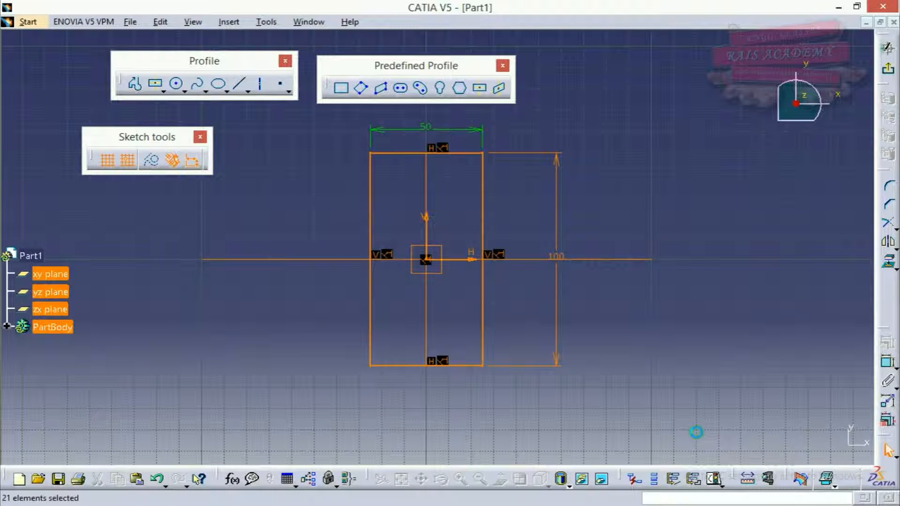
{"action": "key", "text": "Delete"}
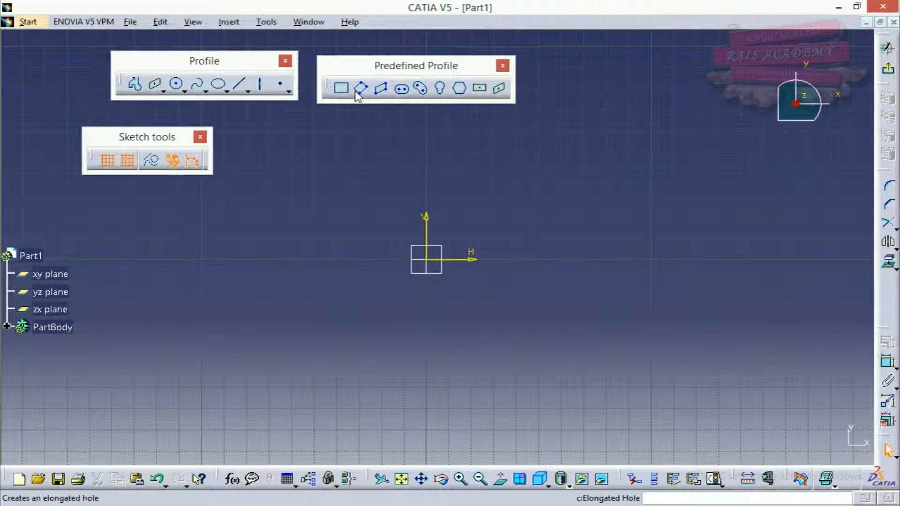
- Draw a slanted line about 50 mm long from the sketch origin to about H 30 mm, V 40 mm
{"action": "left_click", "coordinate": [239, 84]}
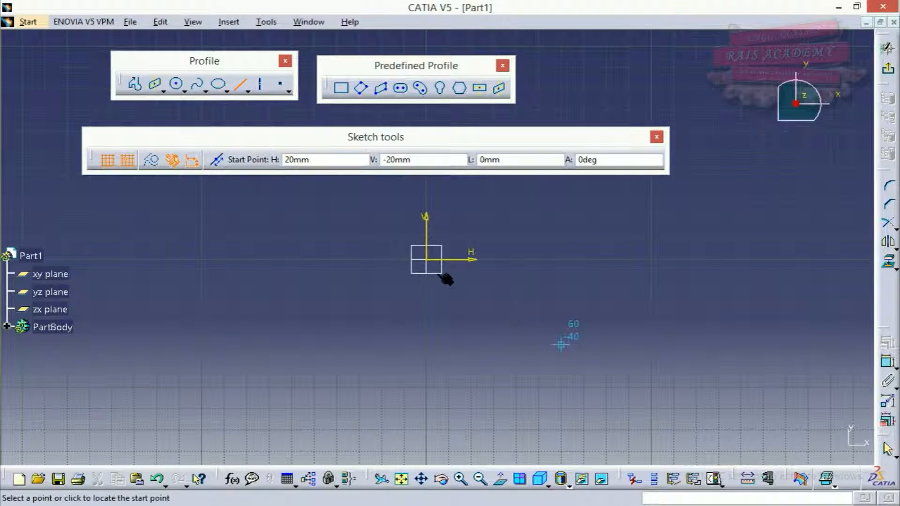
{"action": "left_click", "coordinate": [426, 259]}
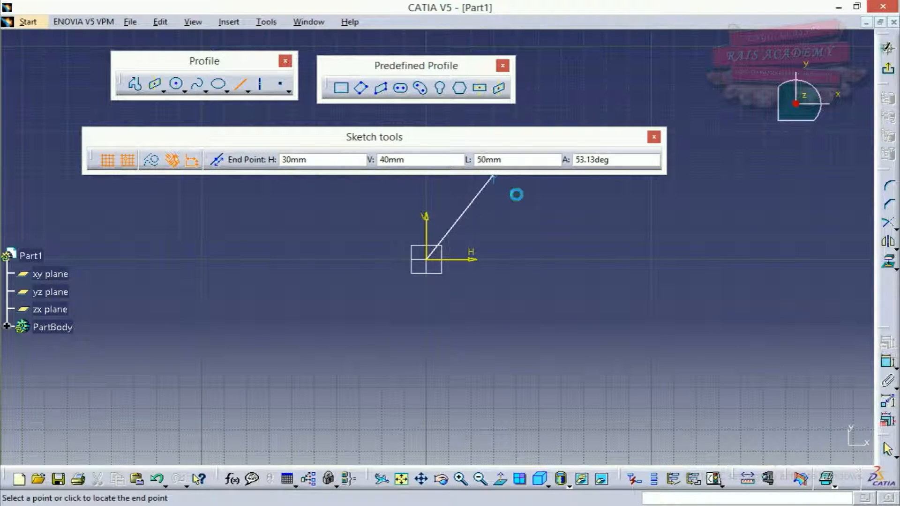
{"action": "left_click", "coordinate": [516, 194]}
{"action": "left_click", "coordinate": [331, 161]}
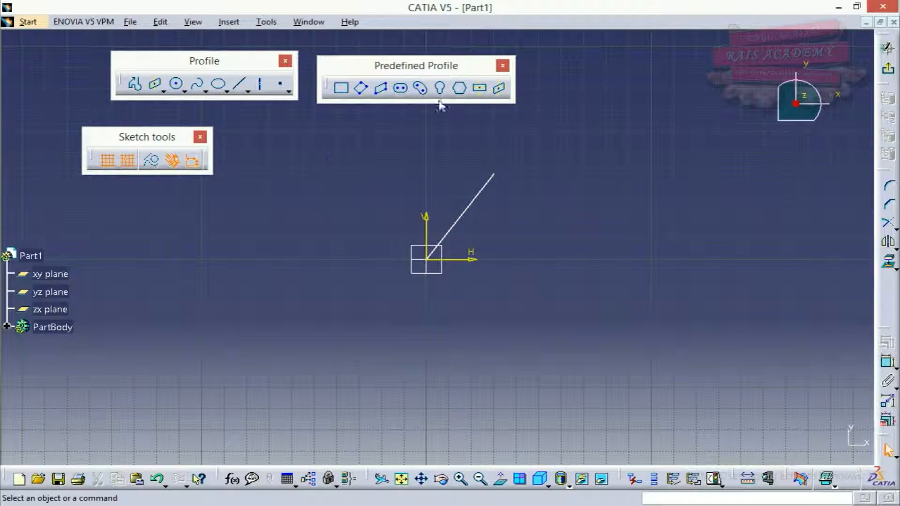
- Draw a centered parallelogram referenced to the slanted line and the horizontal H axis, with a width of 50 mm
{"action": "left_click", "coordinate": [499, 88]}
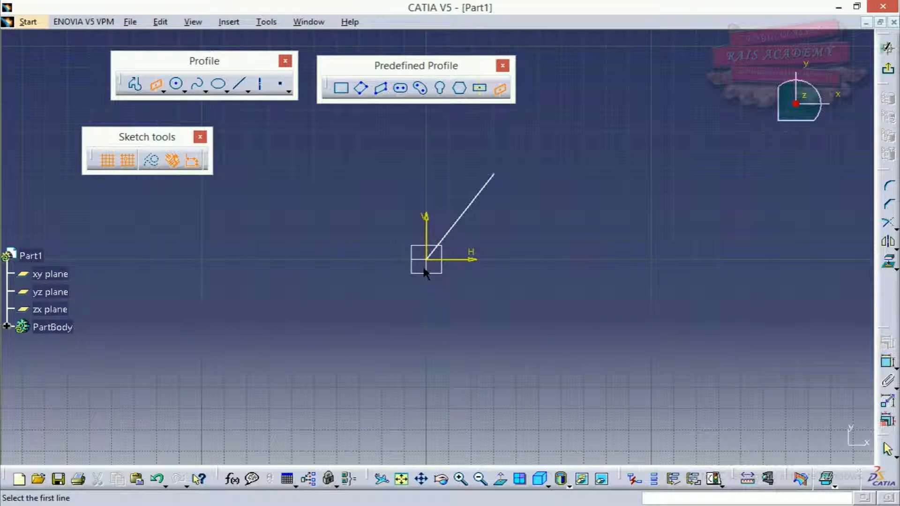
{"action": "left_click", "coordinate": [453, 226]}
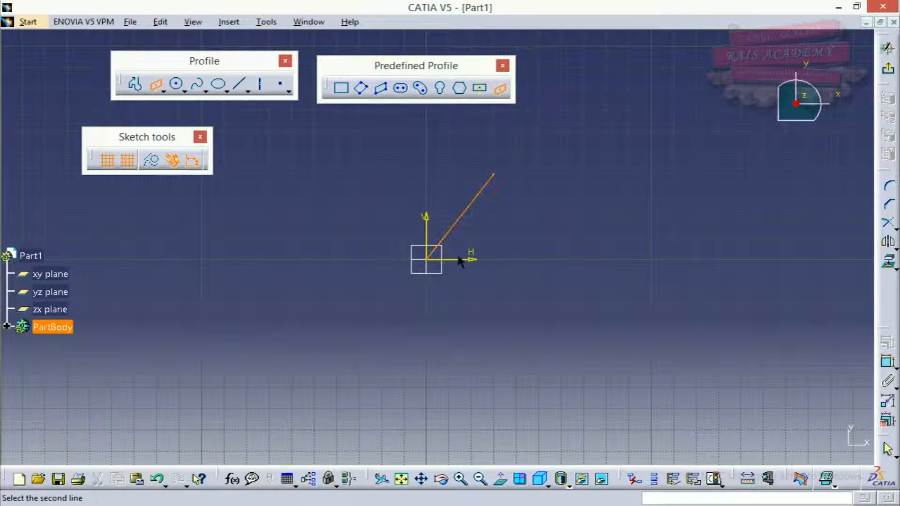
{"action": "left_click", "coordinate": [467, 259]}
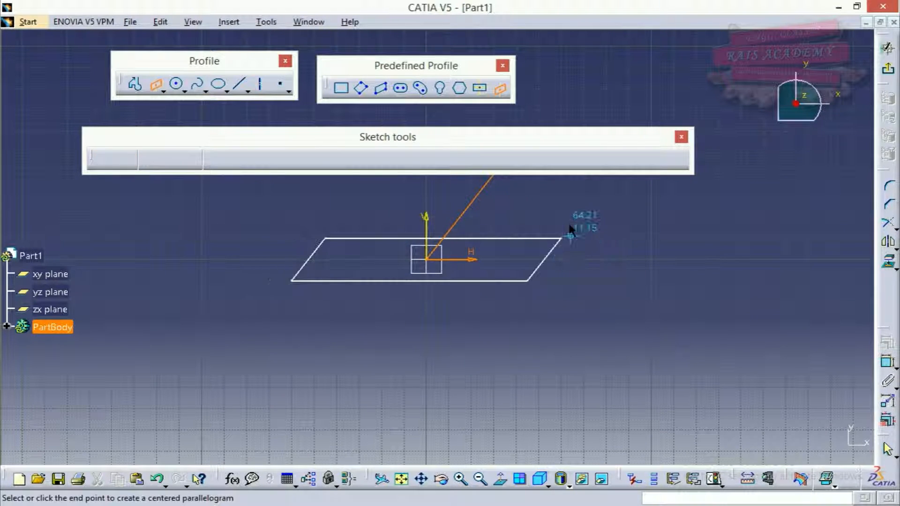
{"action": "left_click", "coordinate": [541, 168]}
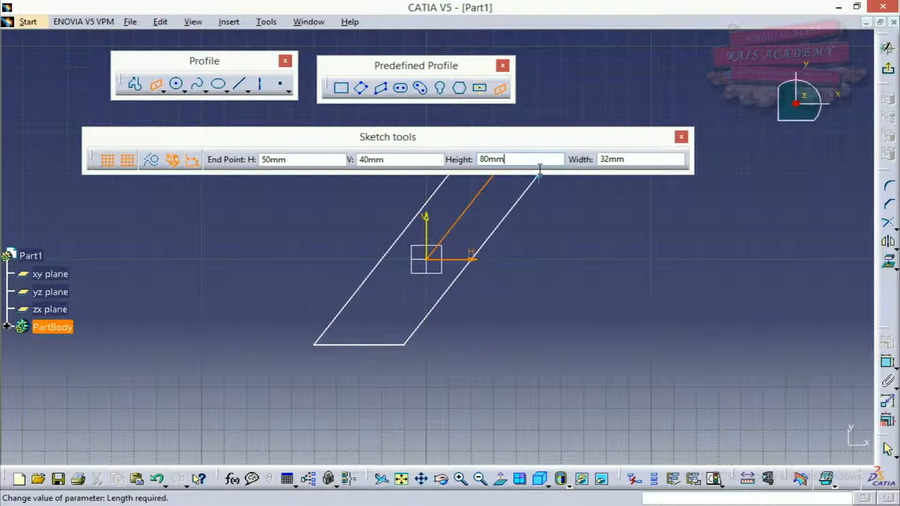
{"action": "left_click_drag", "start_coordinate": [663, 164], "coordinate": [589, 157]}
{"action": "type", "text": "50"}
{"action": "key", "text": "Return"}
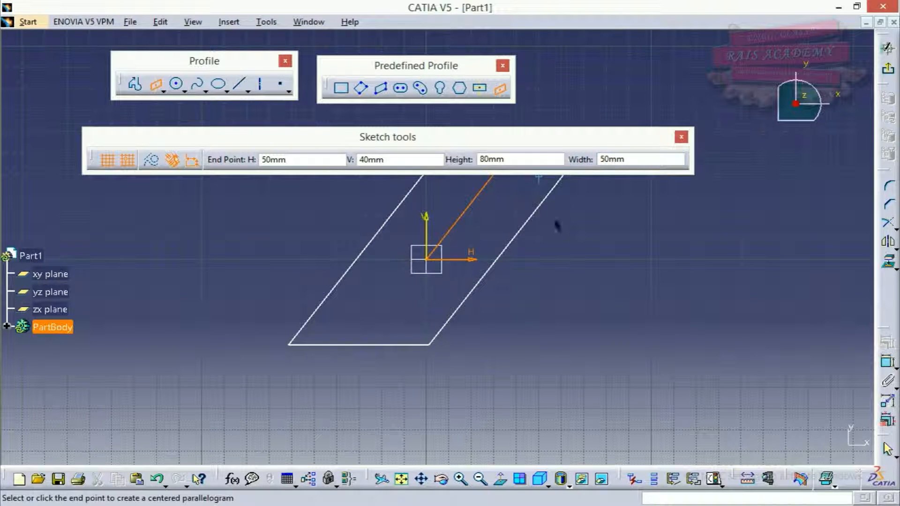
{"action": "middle_click", "coordinate": [577, 235]}
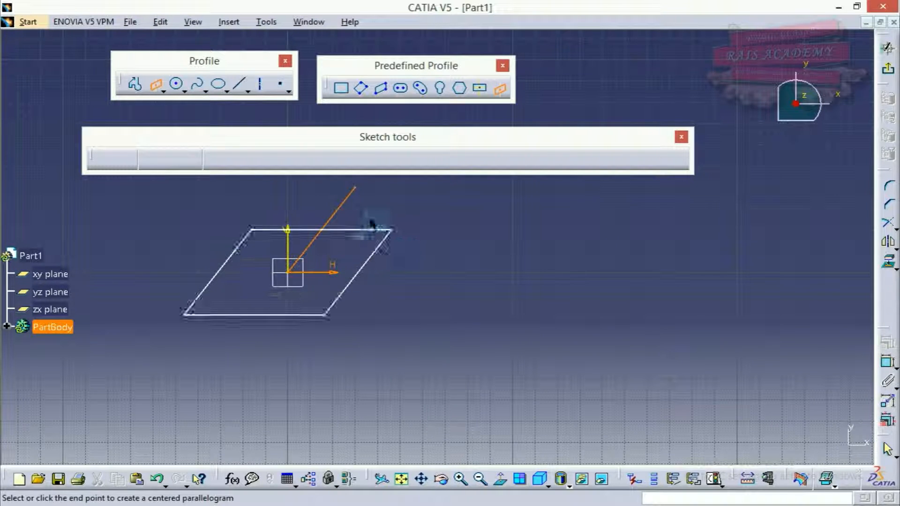
{"action": "left_click", "coordinate": [381, 229]}
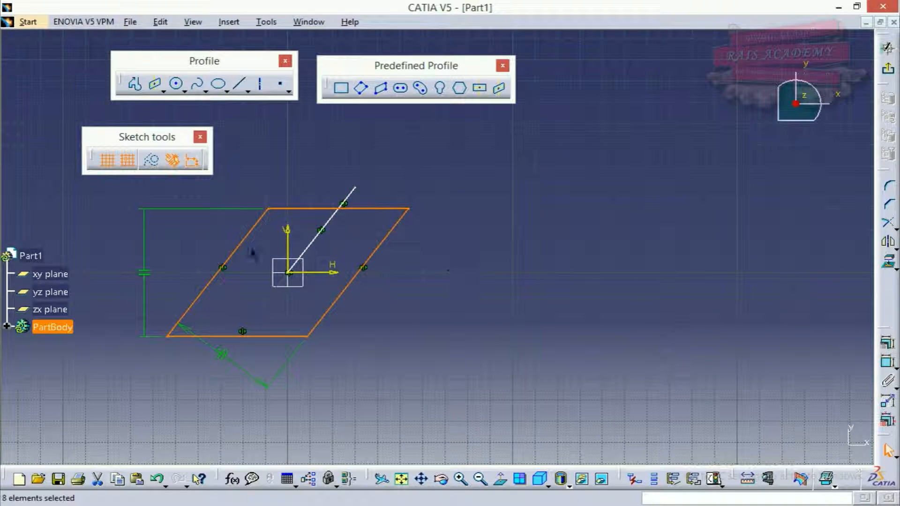